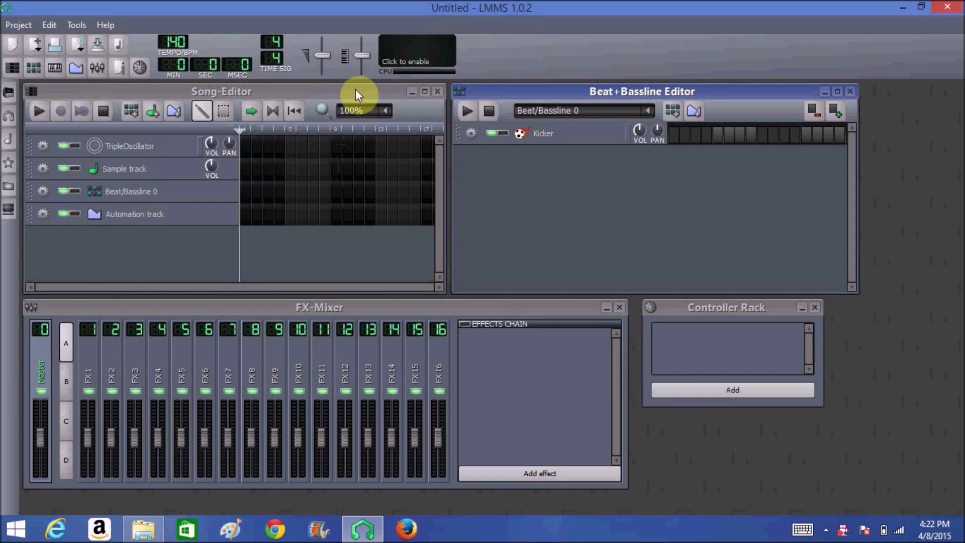
# Step: Maximize the Song-Editor and remove all four default tracks: TripleOscillator, Sample track, Beat/Bassline 0 and Automation track
pyautogui.click(424, 91)
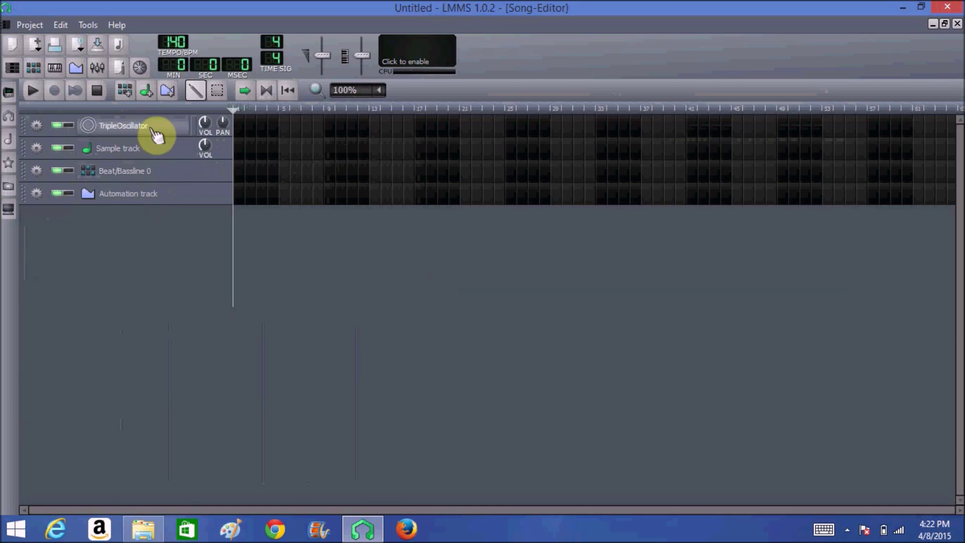
pyautogui.click(36, 124)
pyautogui.click(51, 160)
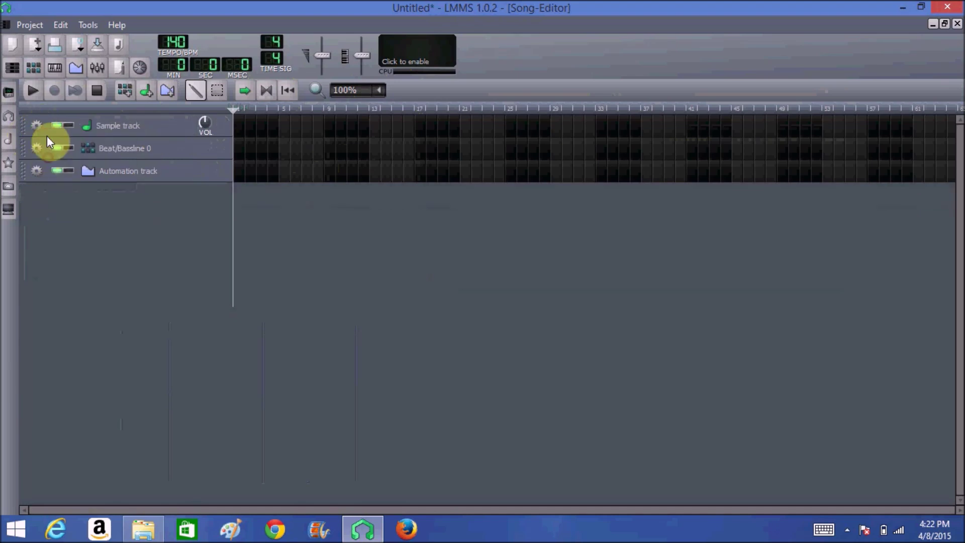
pyautogui.click(37, 125)
pyautogui.click(47, 158)
pyautogui.click(37, 128)
pyautogui.click(47, 156)
pyautogui.click(38, 129)
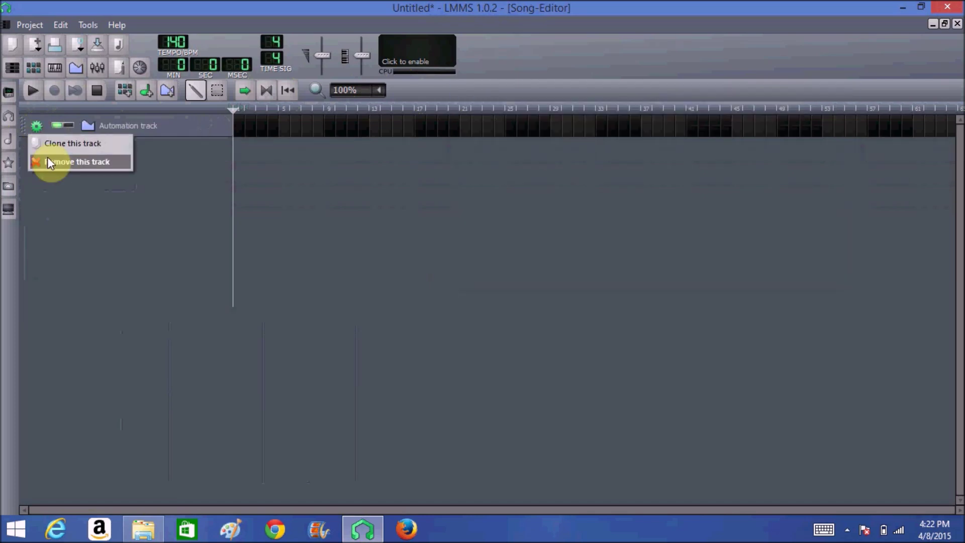
pyautogui.click(48, 158)
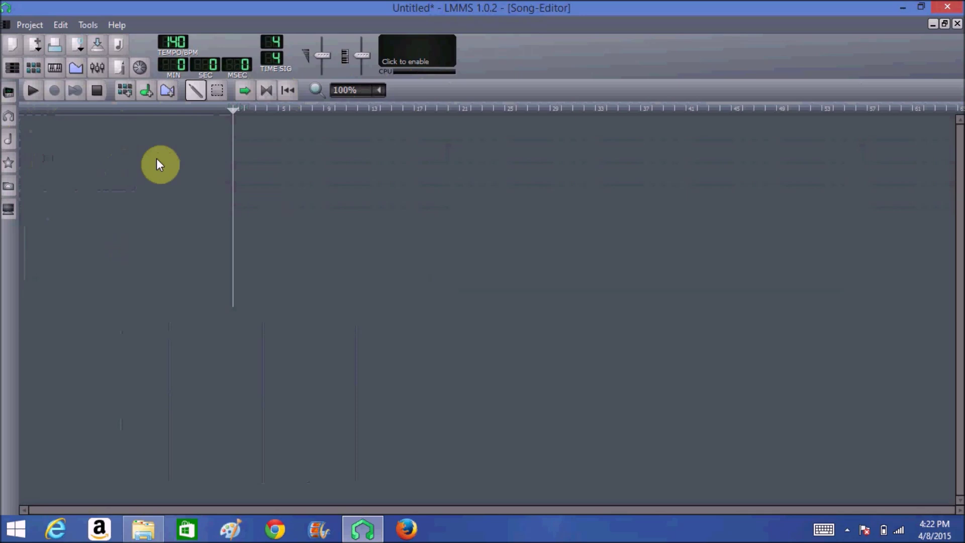
# Step: Add a ZynAddSubFX instrument track to the empty song and open its plugin window beside the track list
pyautogui.click(9, 93)
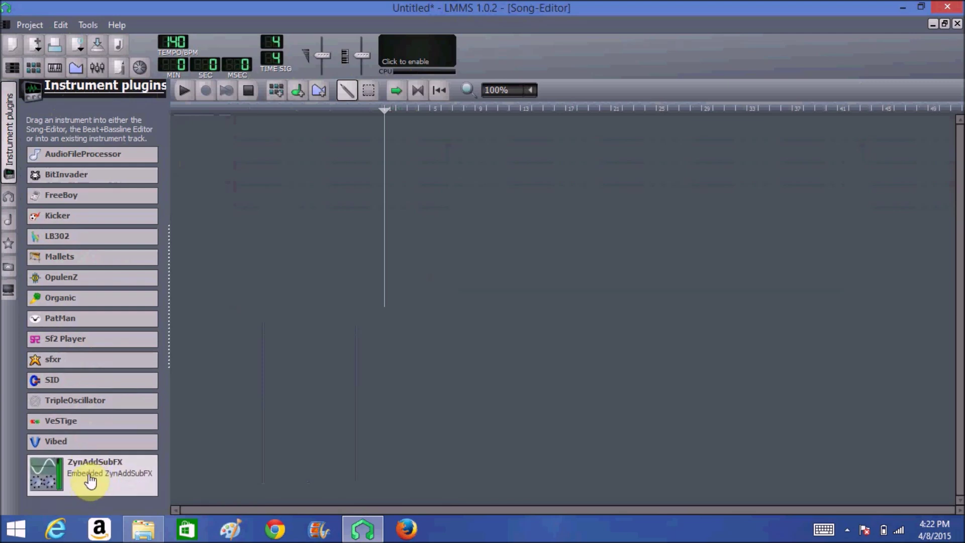
pyautogui.moveTo(89, 480); pyautogui.dragTo(213, 140)
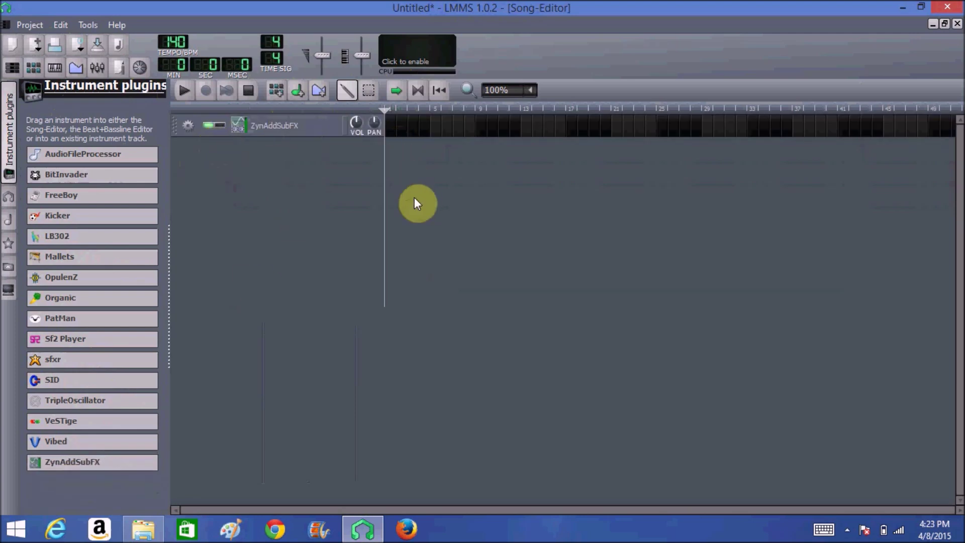
pyautogui.click(305, 126)
pyautogui.moveTo(849, 197); pyautogui.dragTo(641, 143)
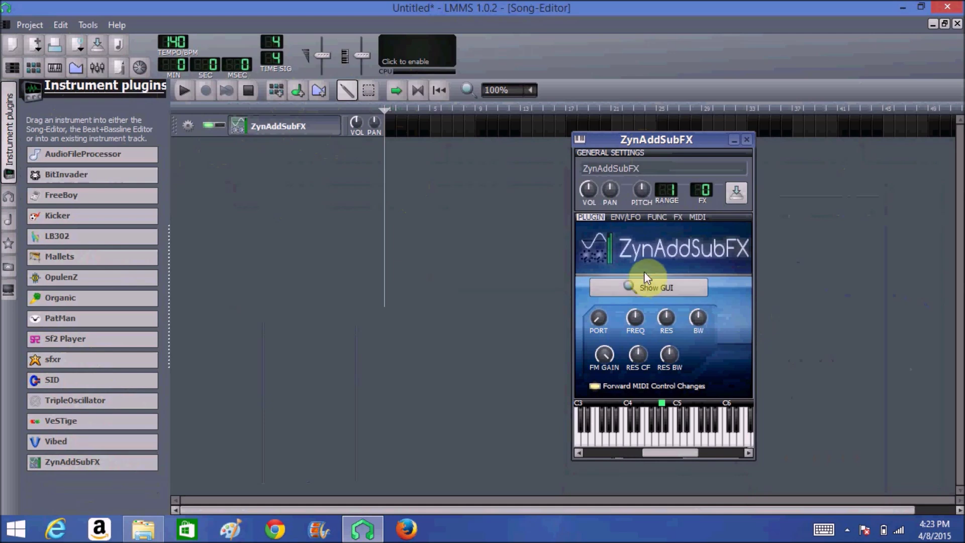
# Step: Load the Soft Piano 1 preset from ZynAddSubFX's SynthPiano bank, play a test note, and close the instrument window
pyautogui.click(648, 289)
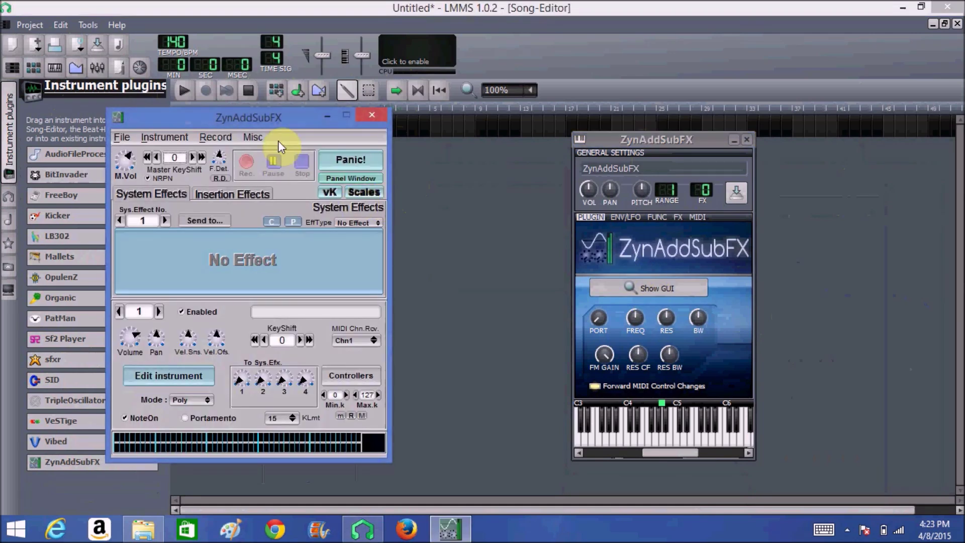
pyautogui.click(185, 138)
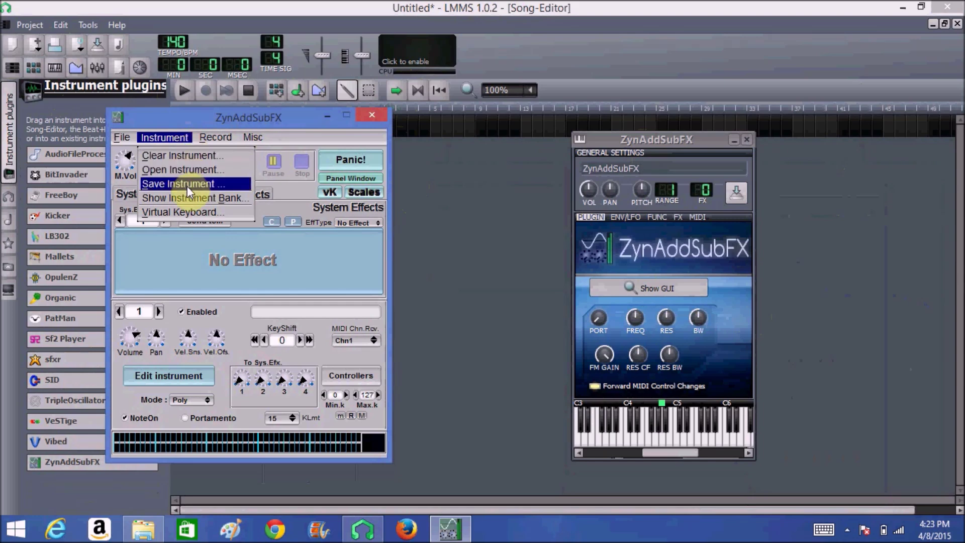
pyautogui.click(188, 201)
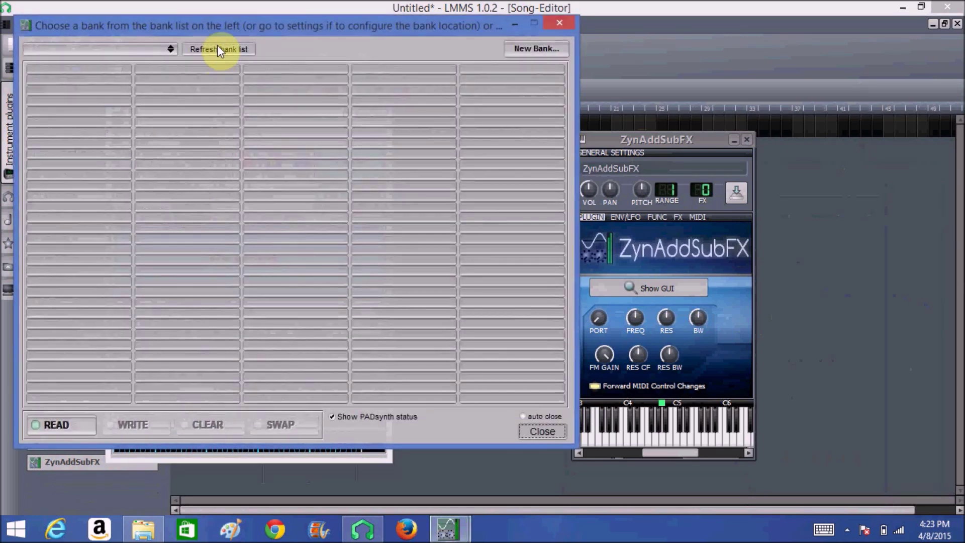
pyautogui.click(171, 49)
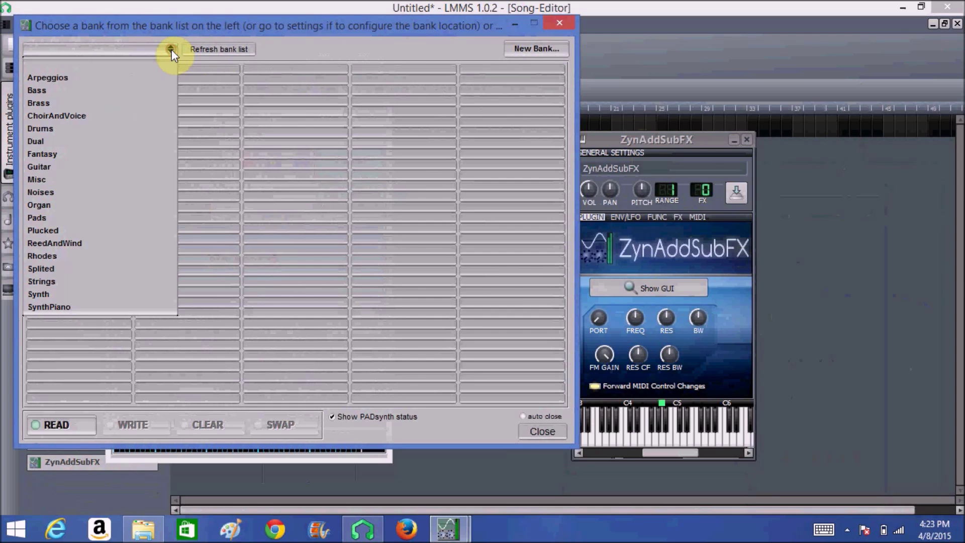
pyautogui.click(113, 304)
pyautogui.click(84, 70)
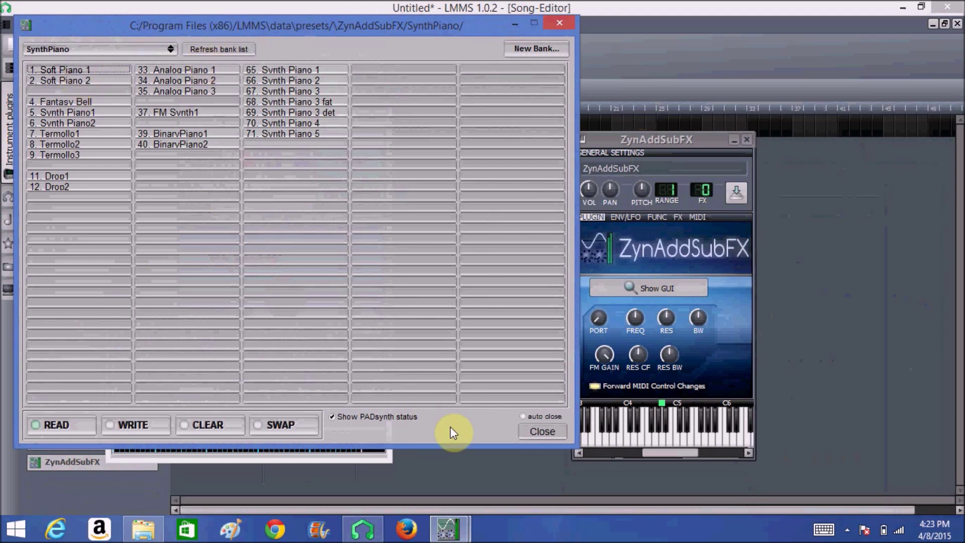
pyautogui.click(528, 433)
pyautogui.click(623, 436)
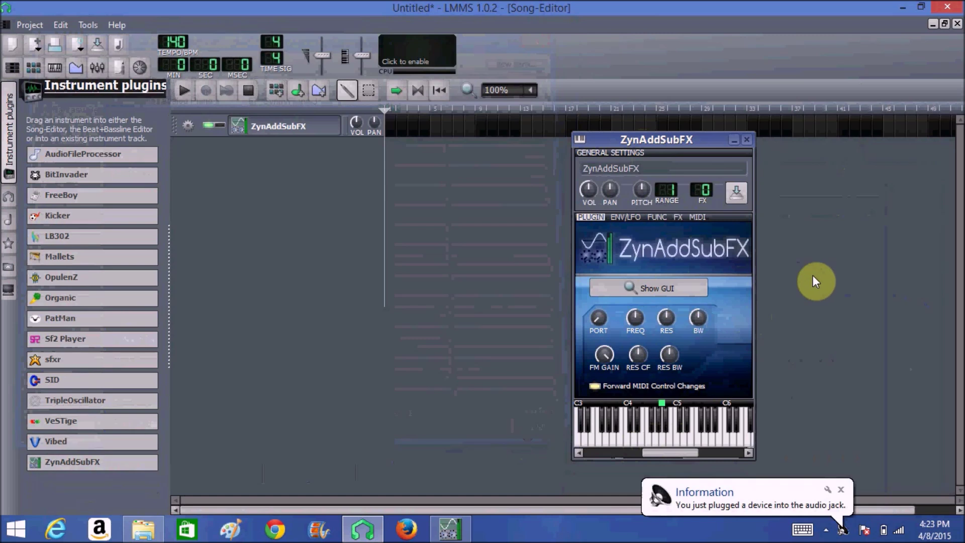
pyautogui.click(749, 141)
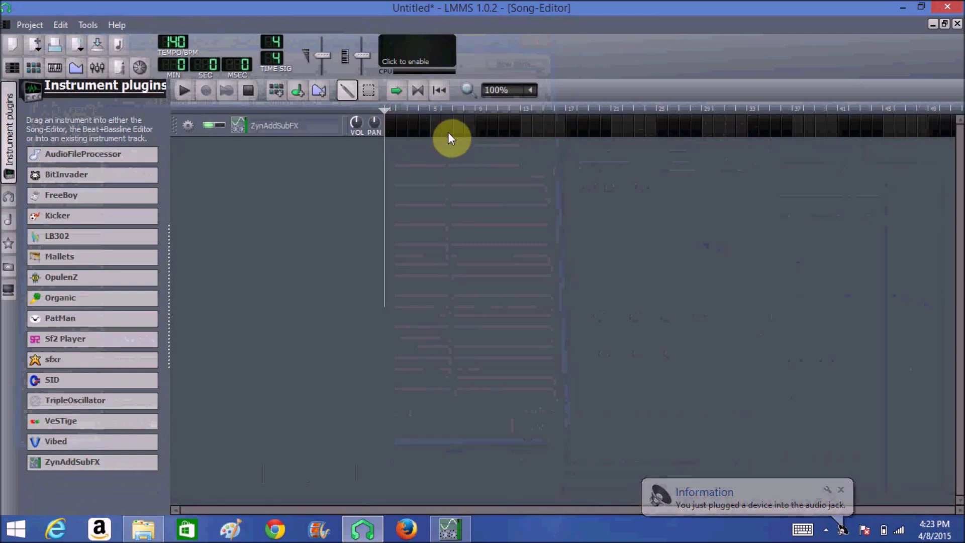
# Step: Open a pattern at the start of the ZynAddSubFX track in the Piano-Roll and place a quarter note on A4
pyautogui.doubleClick(391, 127)
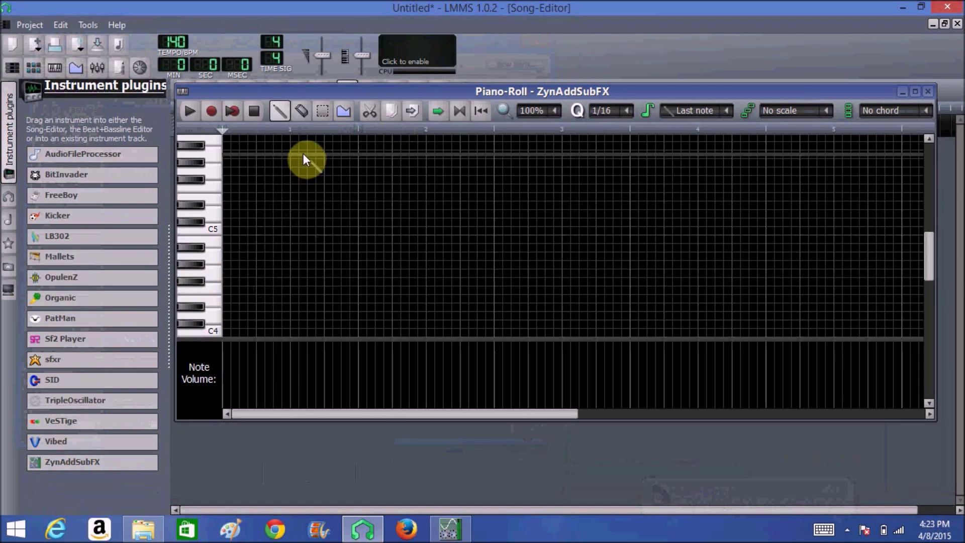
pyautogui.click(227, 257)
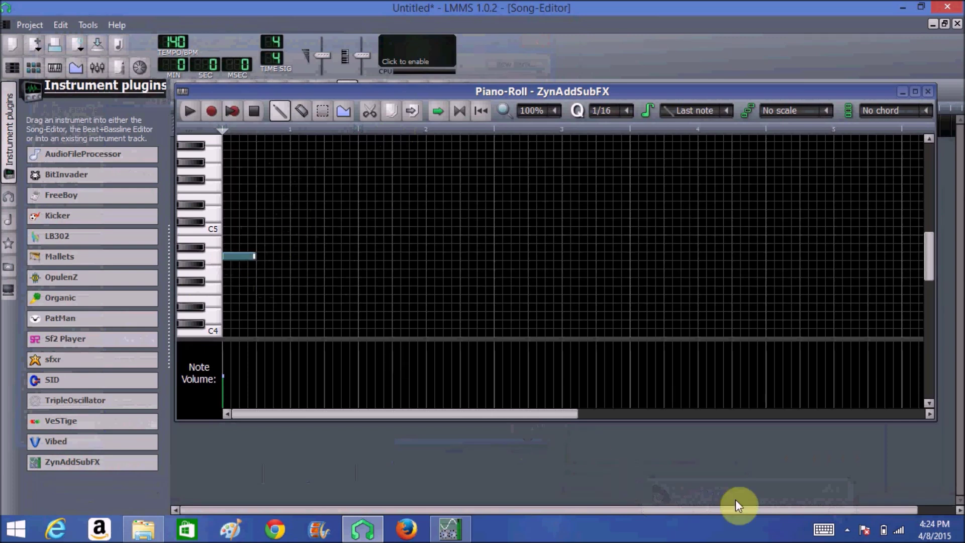
# Step: Lower the system speaker volume
pyautogui.click(847, 530)
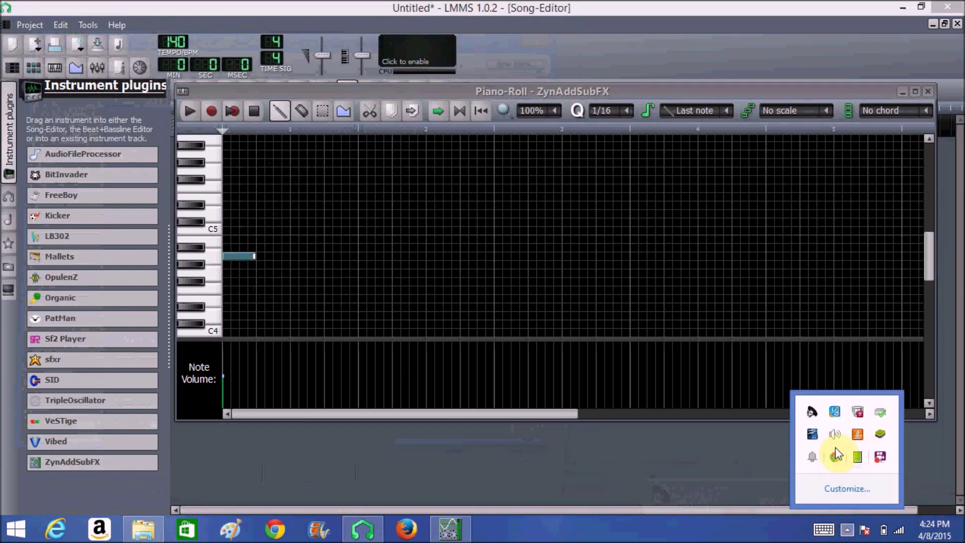
pyautogui.click(834, 434)
pyautogui.moveTo(830, 272); pyautogui.dragTo(833, 314)
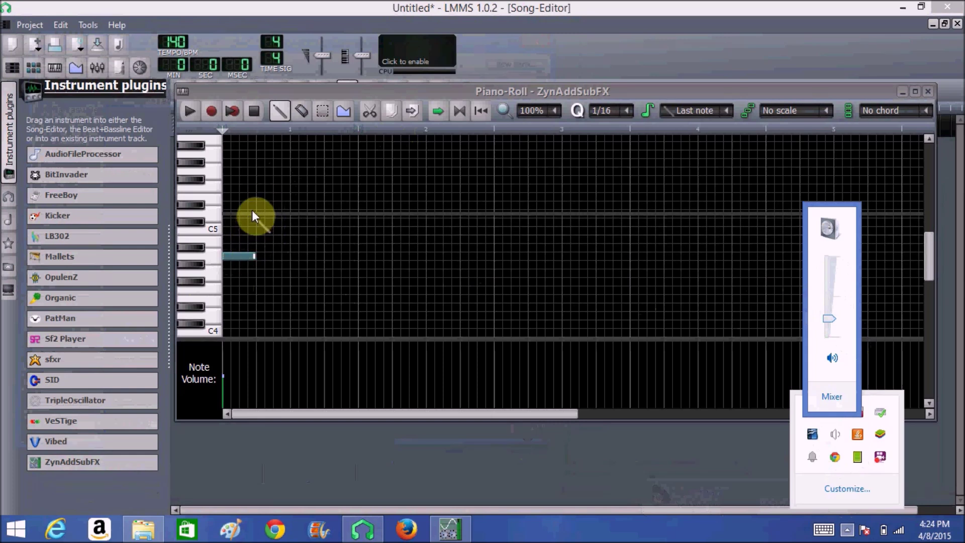
# Step: Continue the melody after the first note with consecutive quarter notes on G5, C5 and E5
pyautogui.click(258, 171)
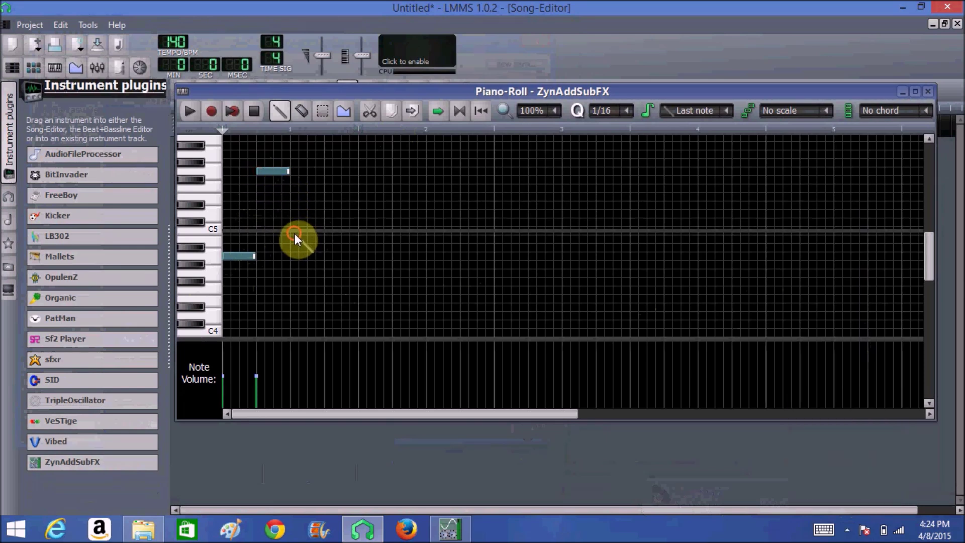
pyautogui.click(294, 232)
pyautogui.click(329, 198)
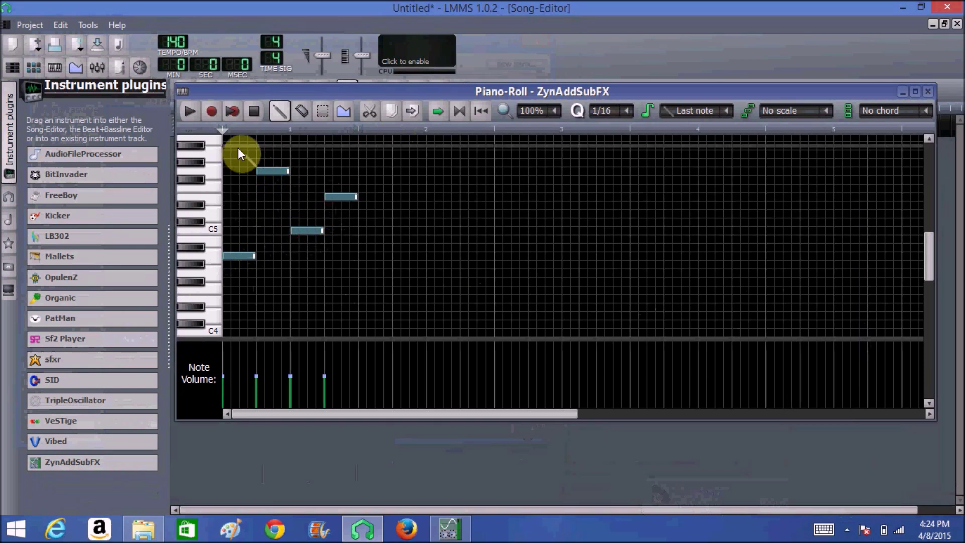
# Step: Play the pattern and swap its third and fourth notes so that E5 comes before C5, and stop playback
pyautogui.click(195, 112)
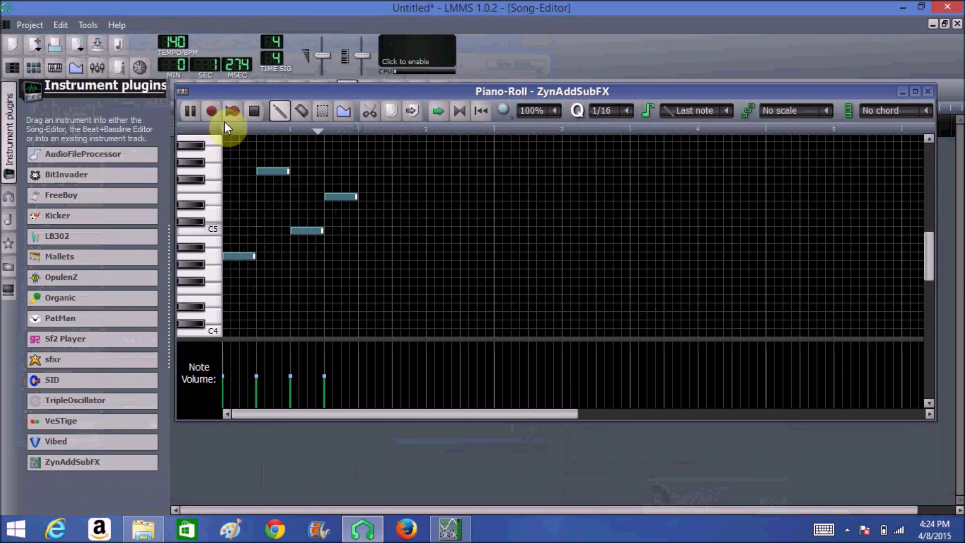
pyautogui.moveTo(307, 229); pyautogui.dragTo(329, 231)
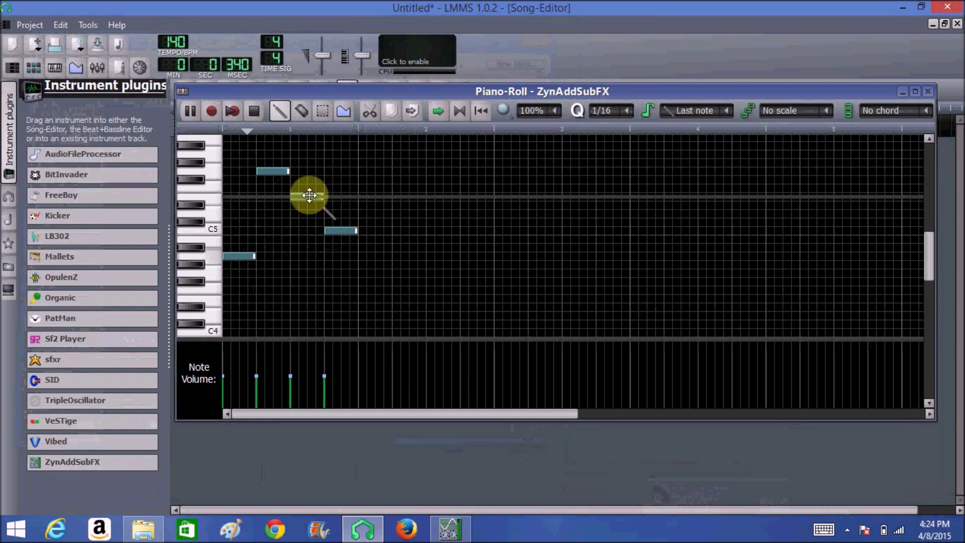
pyautogui.click(258, 108)
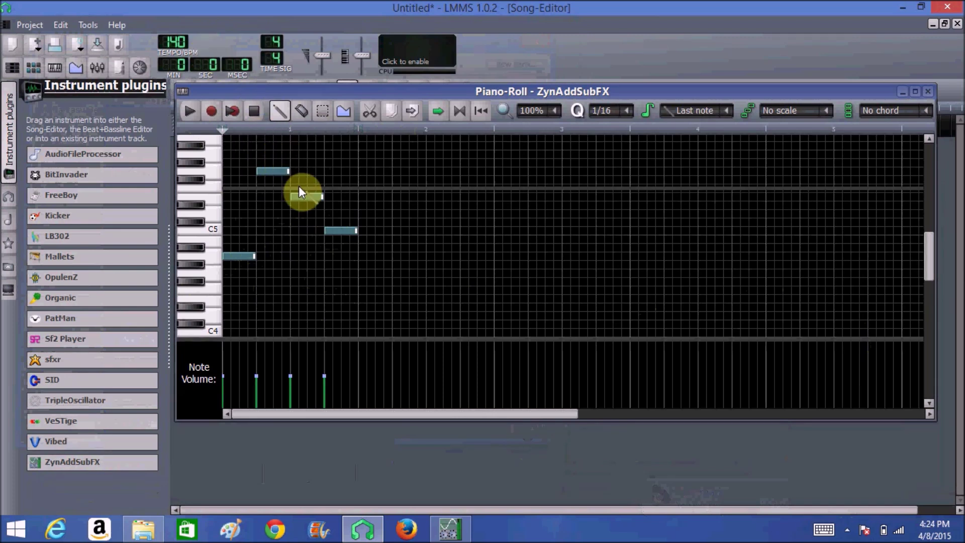
# Step: Play back the rearranged four-note pattern against the project tempo, and stop playback
pyautogui.click(189, 110)
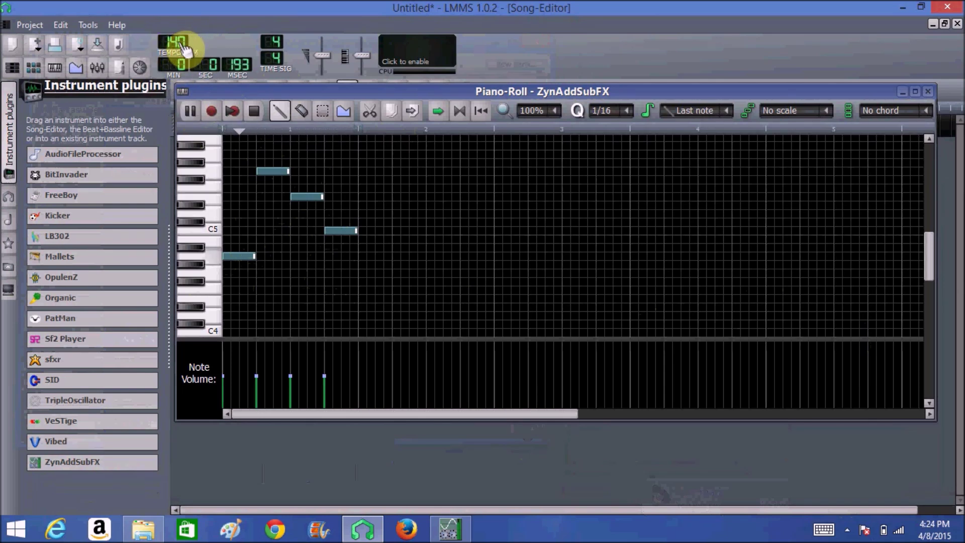
pyautogui.moveTo(186, 49)
pyautogui.mouseDown()
pyautogui.moveTo(171, 41)
pyautogui.moveTo(190, 50)
pyautogui.mouseUp()
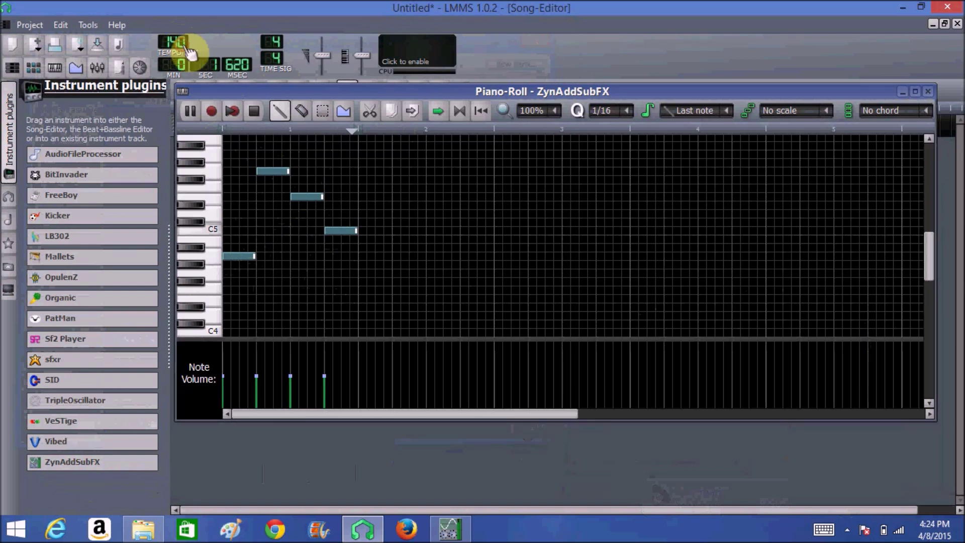
pyautogui.click(253, 111)
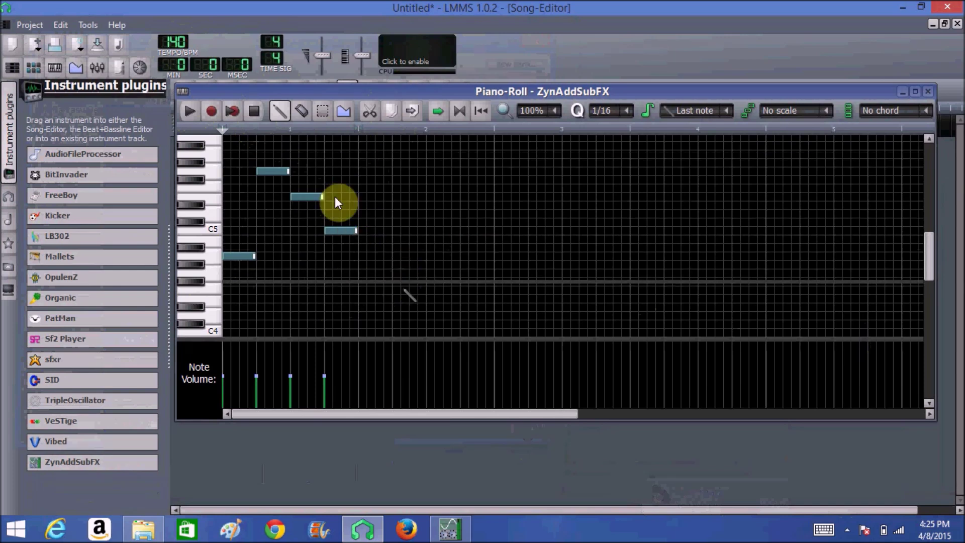
# Step: Copy the four notes and paste them directly after the original phrase at the same pitches
pyautogui.click(325, 110)
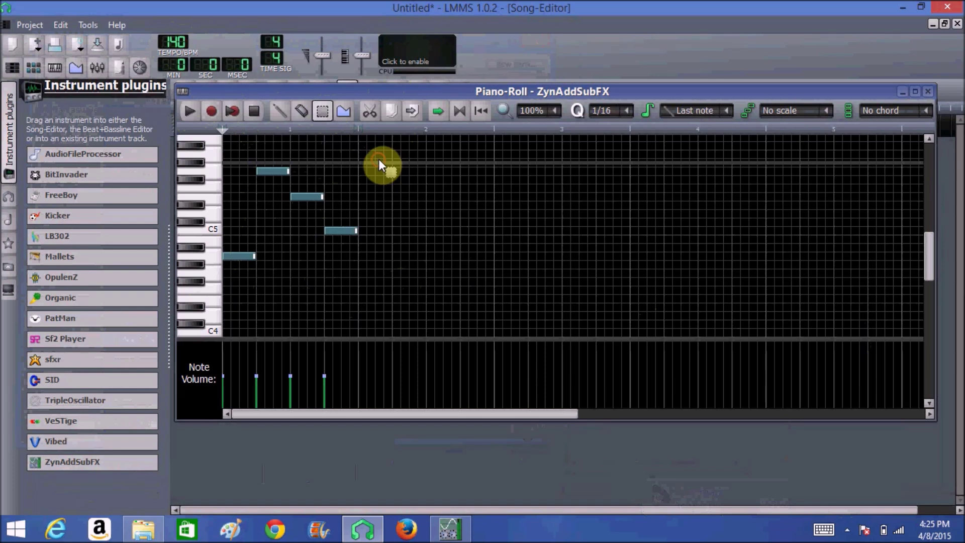
pyautogui.moveTo(390, 274); pyautogui.dragTo(234, 290)
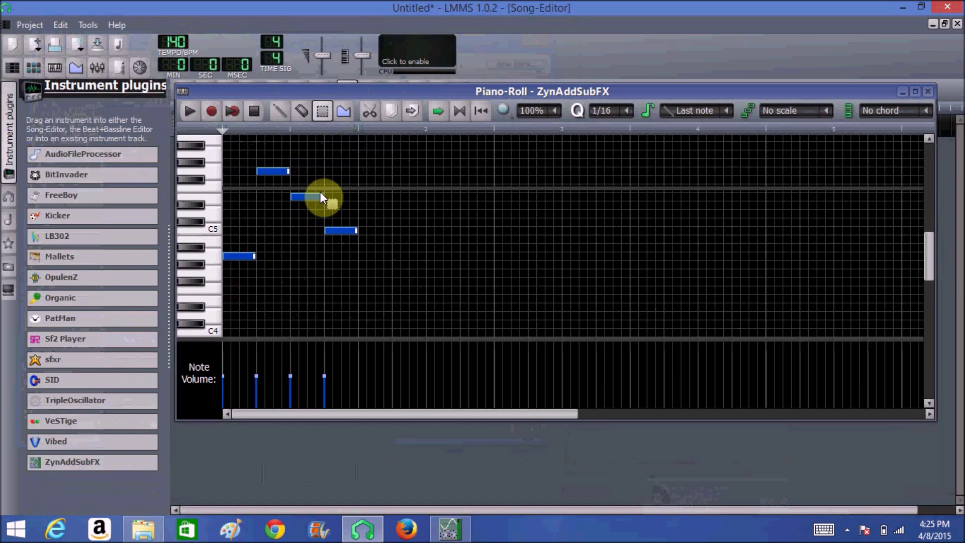
pyautogui.click(390, 110)
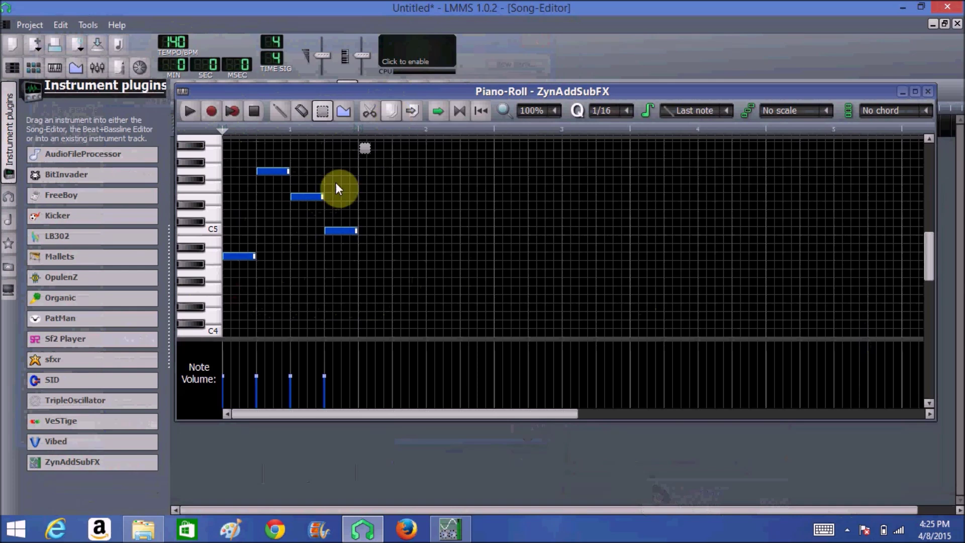
pyautogui.click(417, 111)
pyautogui.hotkey('shift', 'd')
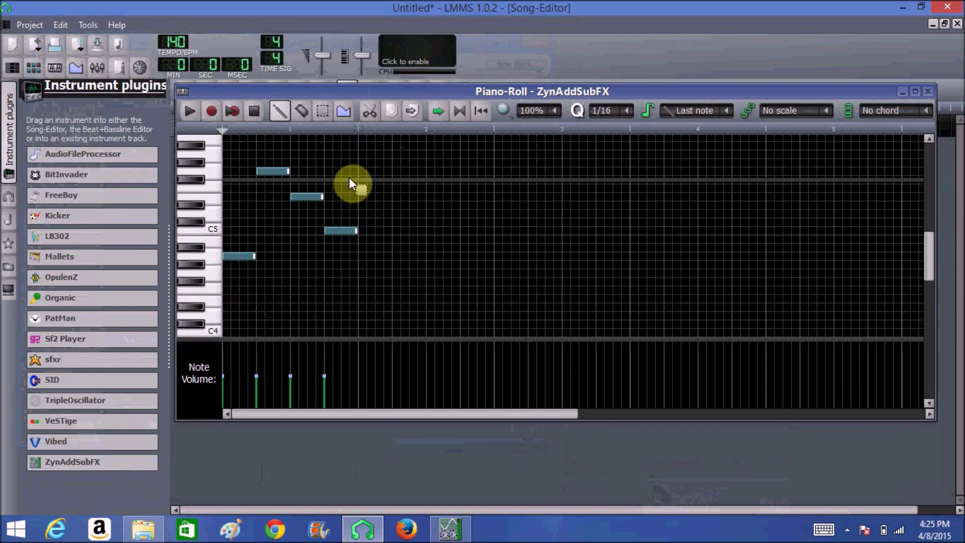
pyautogui.hotkey('ctrl', 'v')
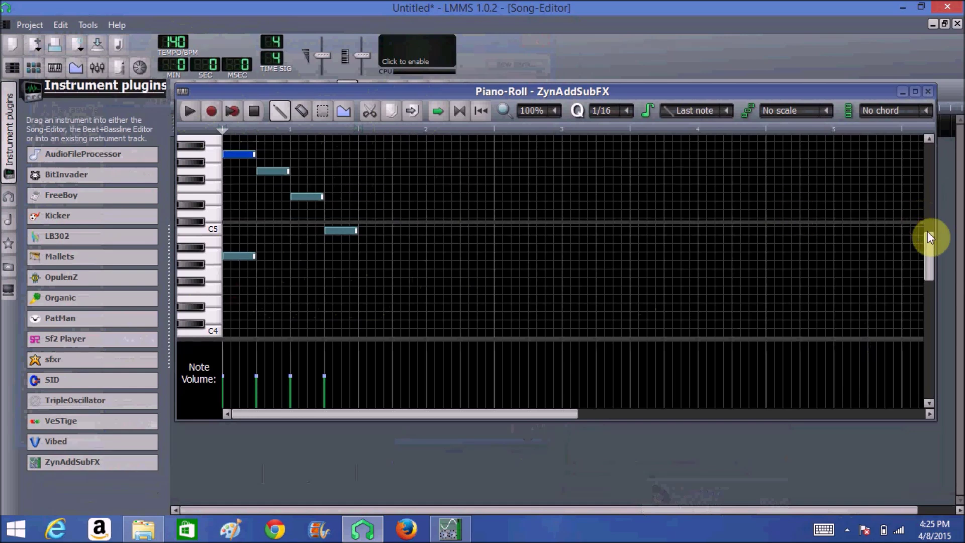
pyautogui.moveTo(933, 255); pyautogui.dragTo(934, 246)
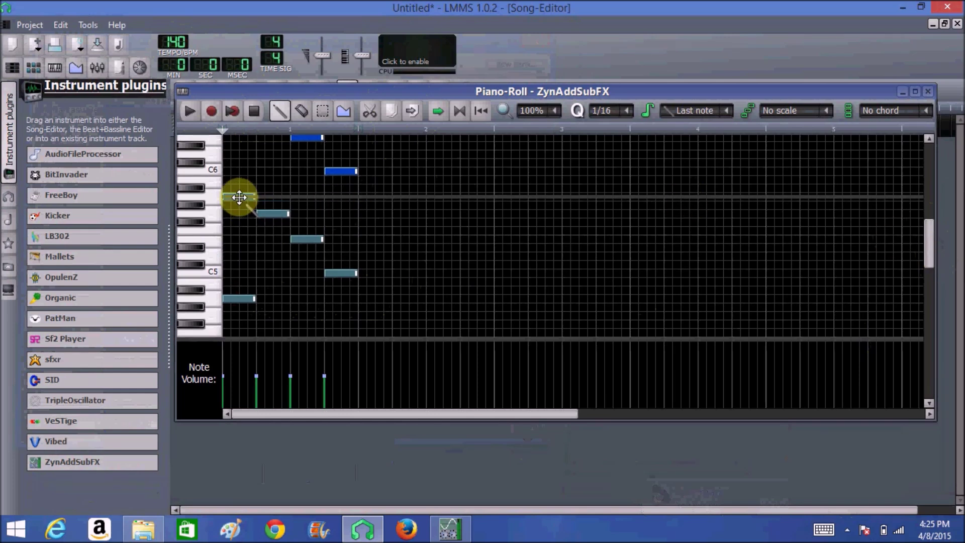
pyautogui.moveTo(240, 196); pyautogui.dragTo(378, 295)
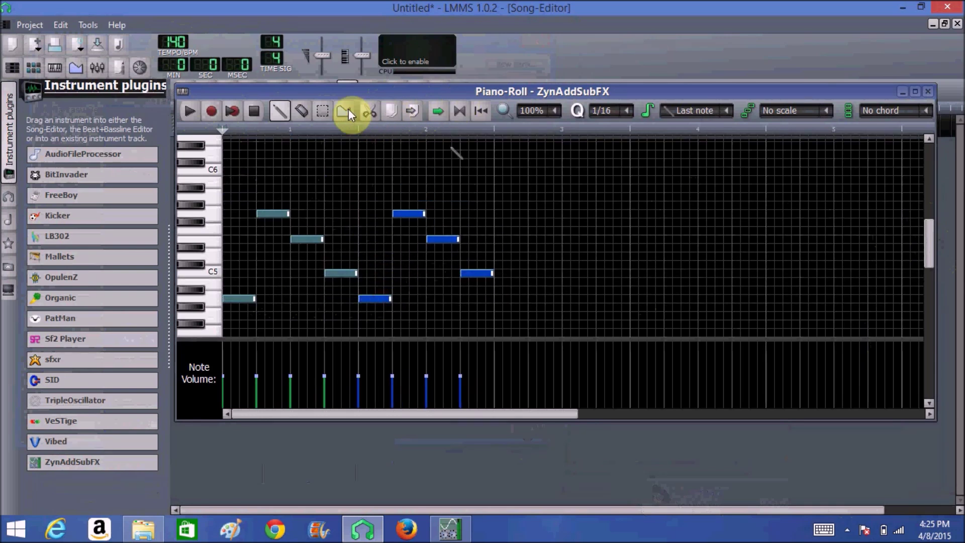
# Step: Copy all eight melody notes and place the duplicate directly after them at the same pitches, filling four bars
pyautogui.click(325, 111)
pyautogui.moveTo(495, 185); pyautogui.dragTo(232, 337)
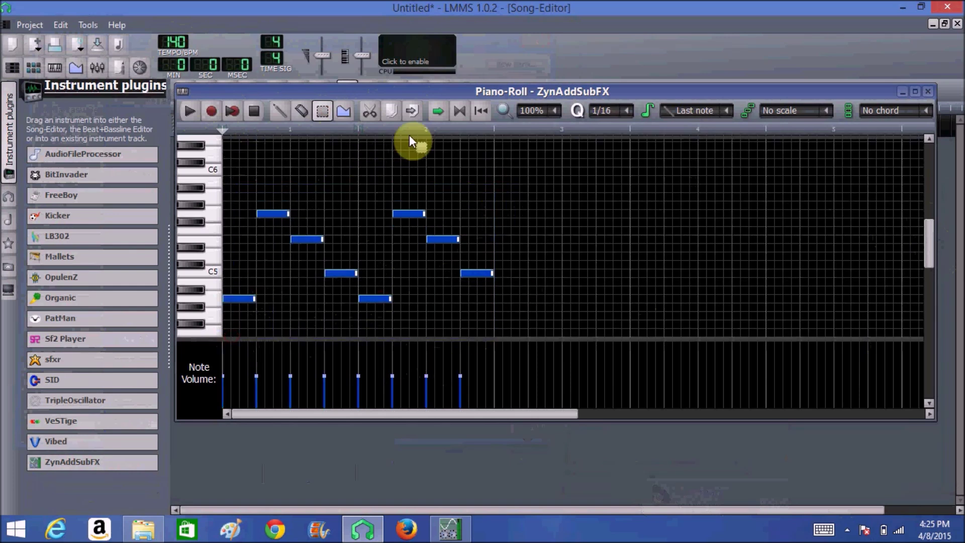
pyautogui.hotkey('shift', 'd')
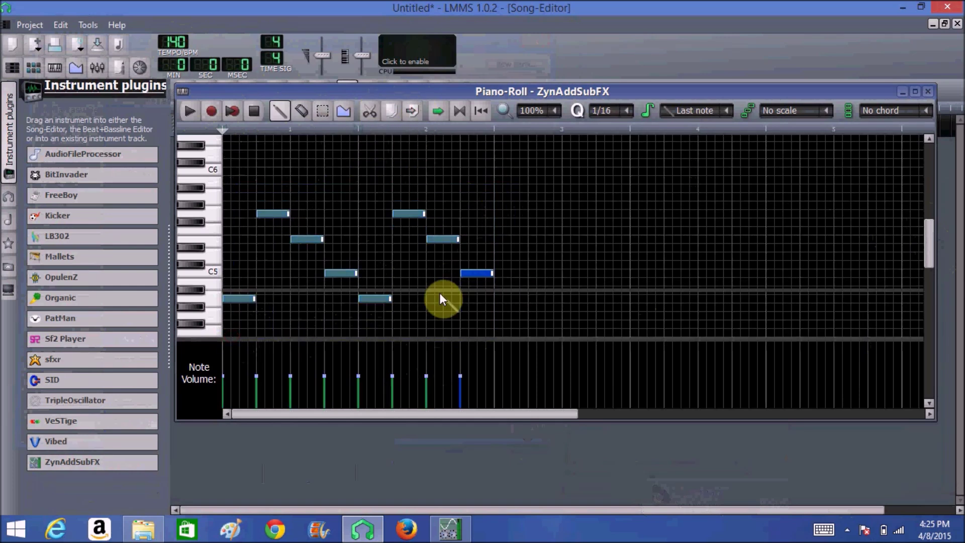
pyautogui.moveTo(474, 272); pyautogui.dragTo(740, 277)
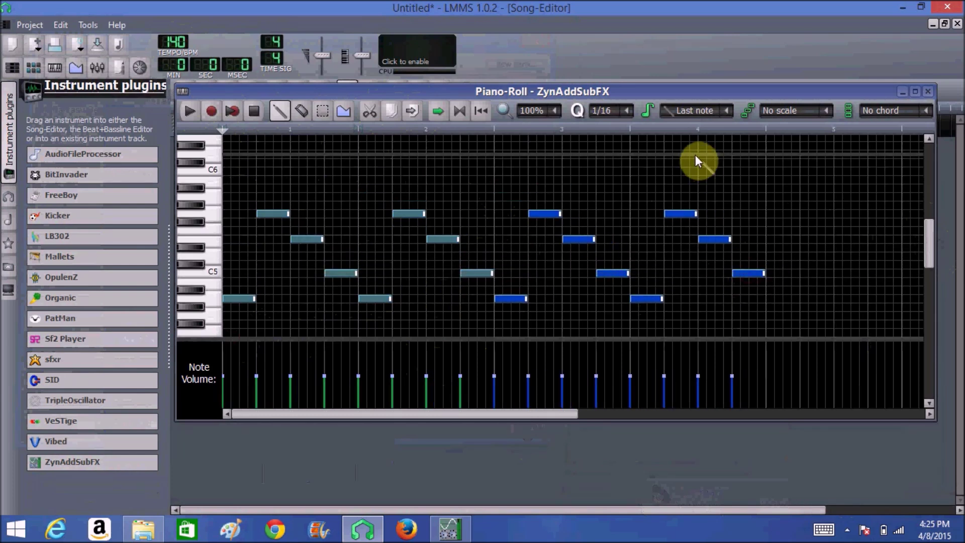
# Step: Clear the note selection and try resizing only the first note from its end
pyautogui.click(317, 111)
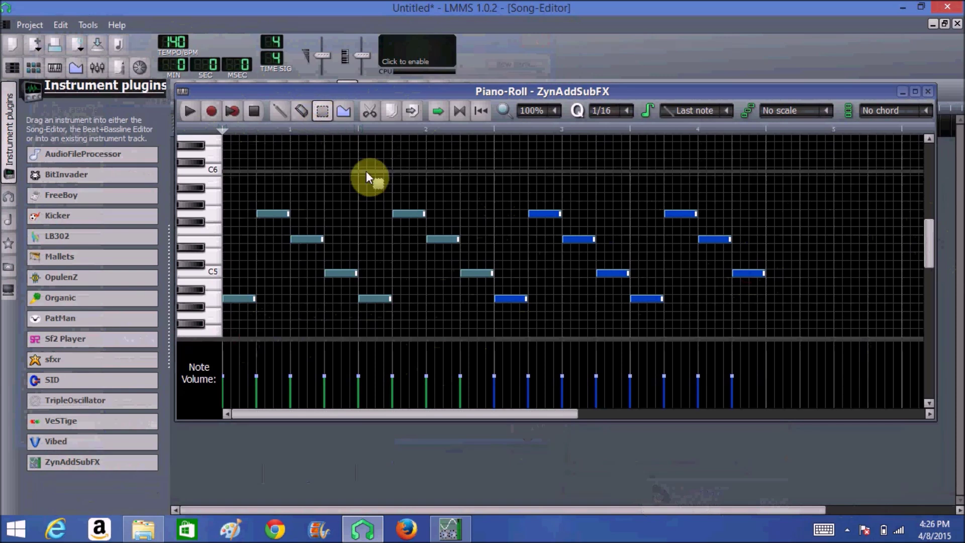
pyautogui.click(354, 177)
pyautogui.click(281, 108)
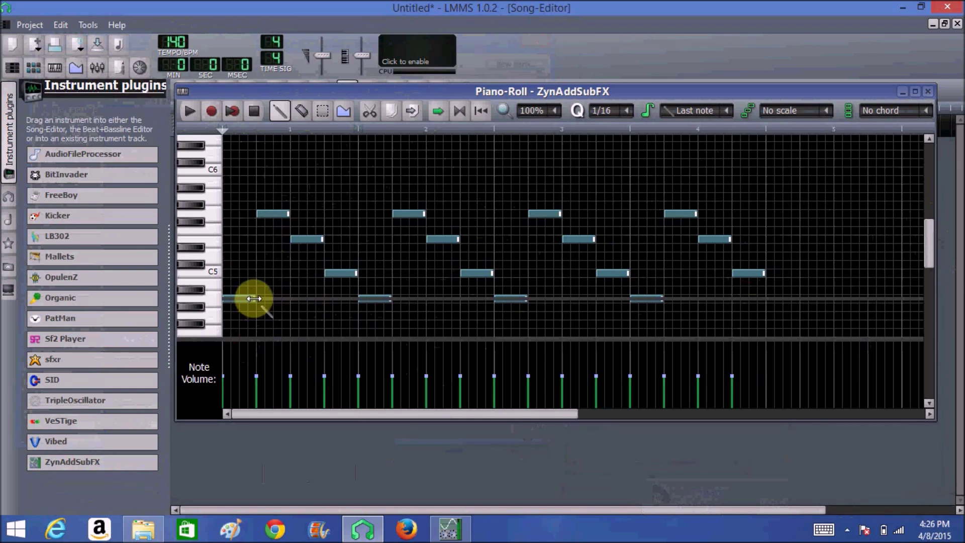
pyautogui.moveTo(253, 298)
pyautogui.mouseDown()
pyautogui.moveTo(348, 300)
pyautogui.moveTo(234, 312)
pyautogui.moveTo(253, 305)
pyautogui.mouseUp()
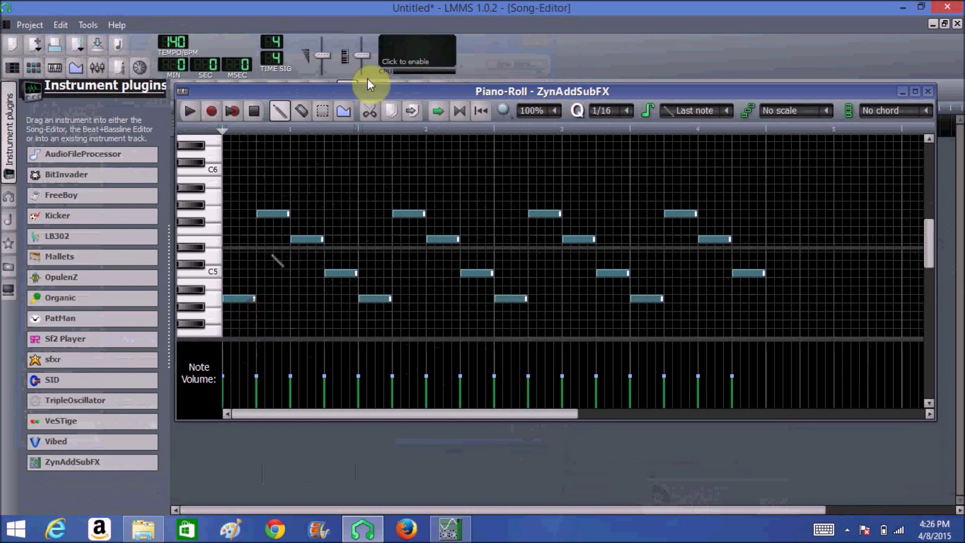
# Step: Select all the melody notes and shorten them together to half their length, making each an eighth note
pyautogui.click(323, 111)
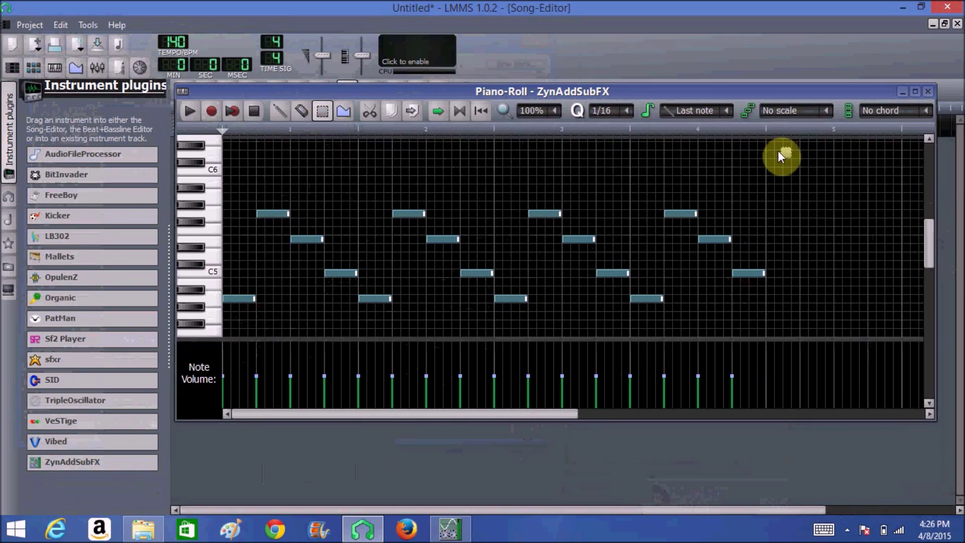
pyautogui.hotkey('ctrl', 'a')
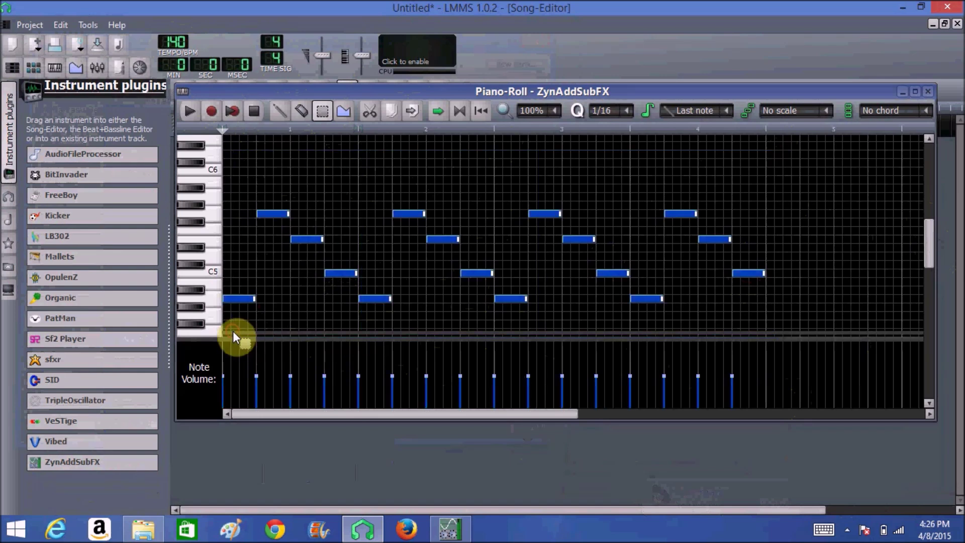
pyautogui.click(272, 111)
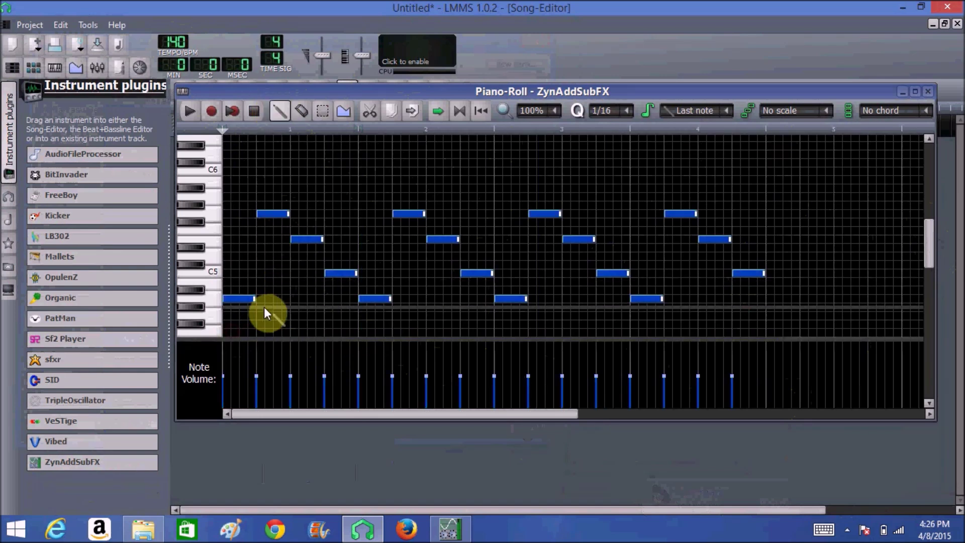
pyautogui.moveTo(255, 302); pyautogui.dragTo(238, 299)
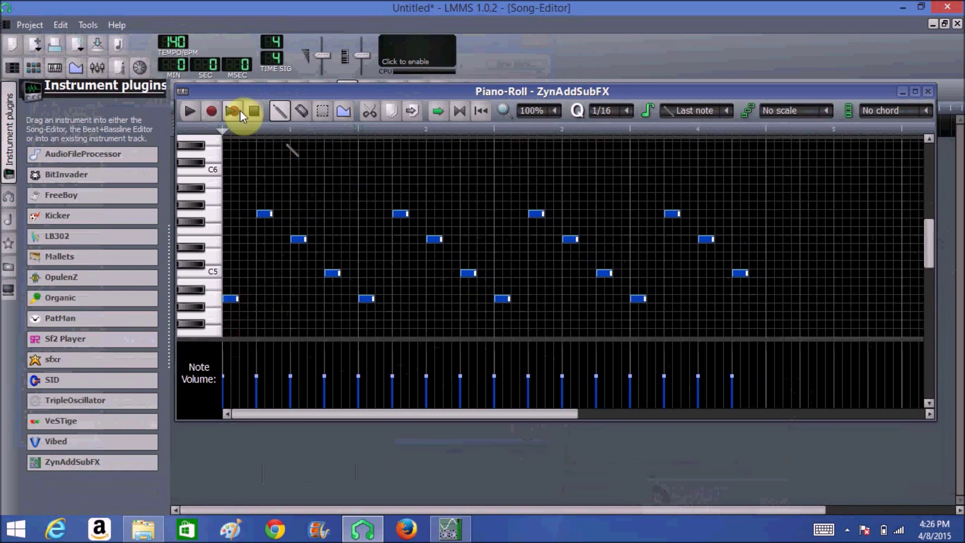
# Step: Play back the shortened melody, stop it, and close the Piano-Roll
pyautogui.click(191, 108)
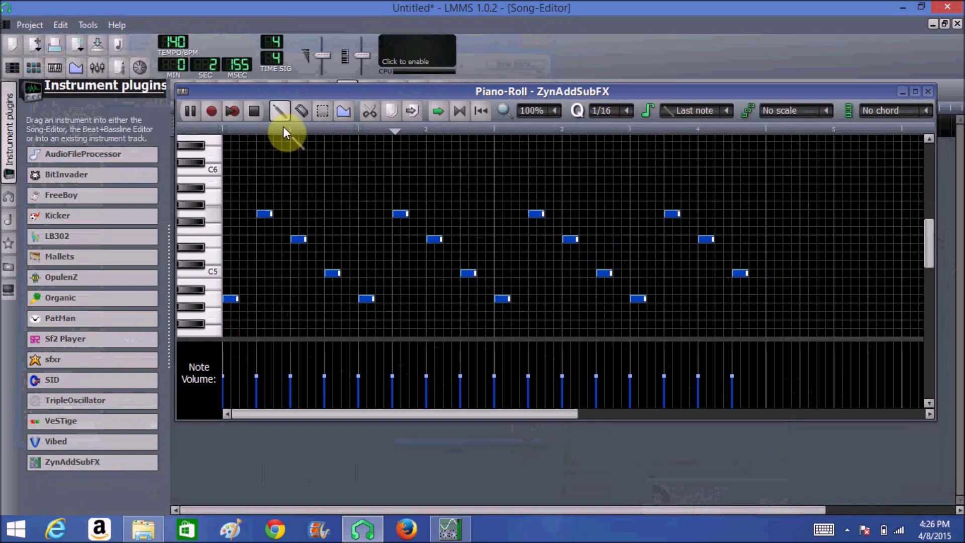
pyautogui.click(251, 113)
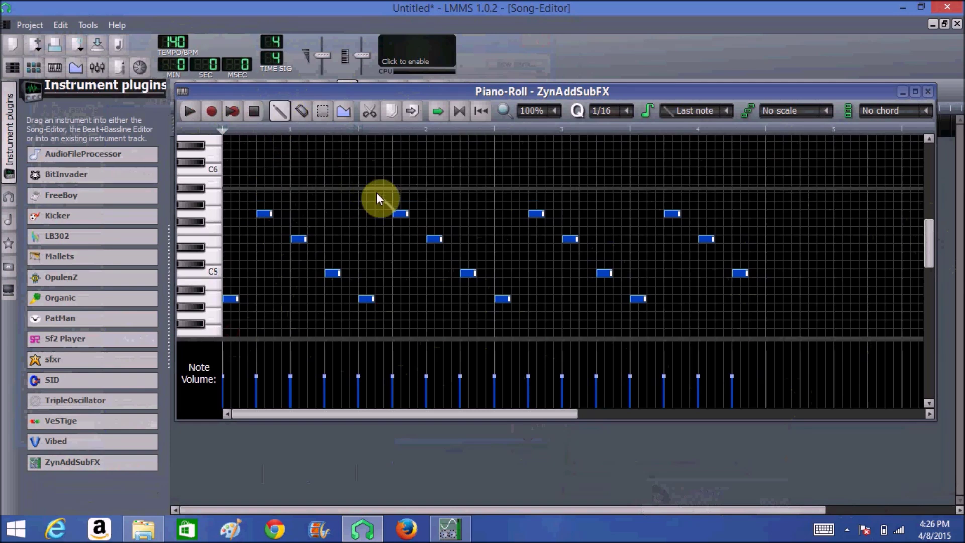
pyautogui.click(928, 92)
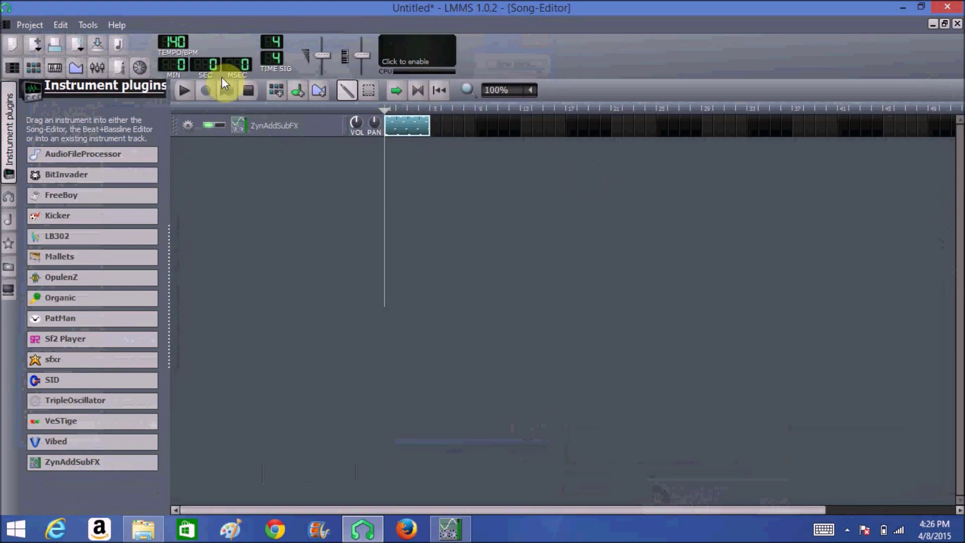
# Step: Play the song, enable looping with loop points around the four-bar ZynAddSubFX pattern, and stop playback
pyautogui.click(185, 90)
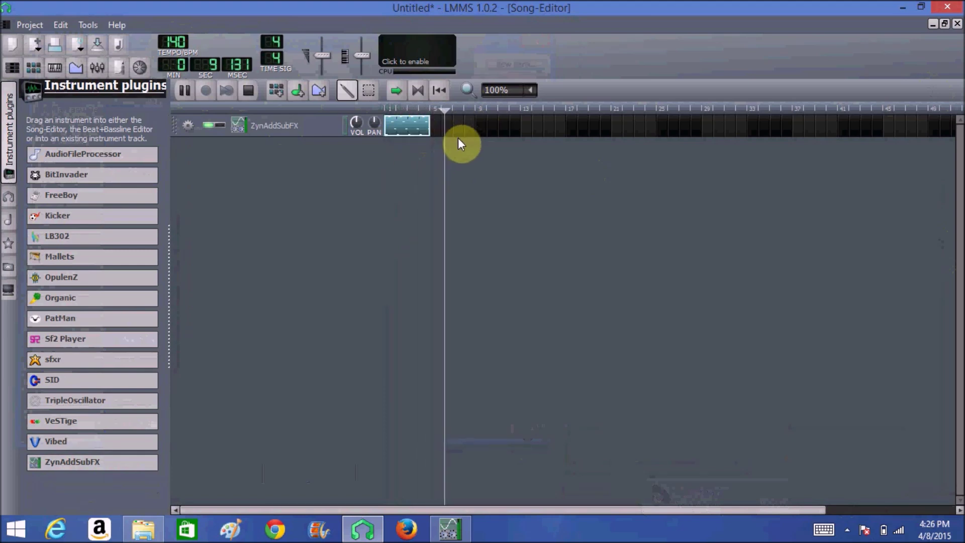
pyautogui.click(416, 92)
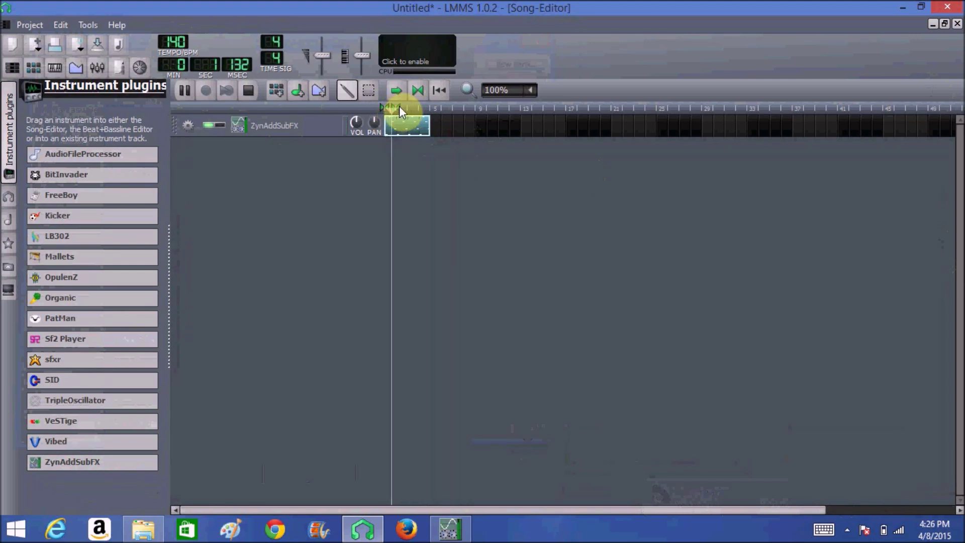
pyautogui.rightClick(397, 106)
pyautogui.rightClick(397, 106)
pyautogui.moveTo(397, 105); pyautogui.dragTo(431, 107)
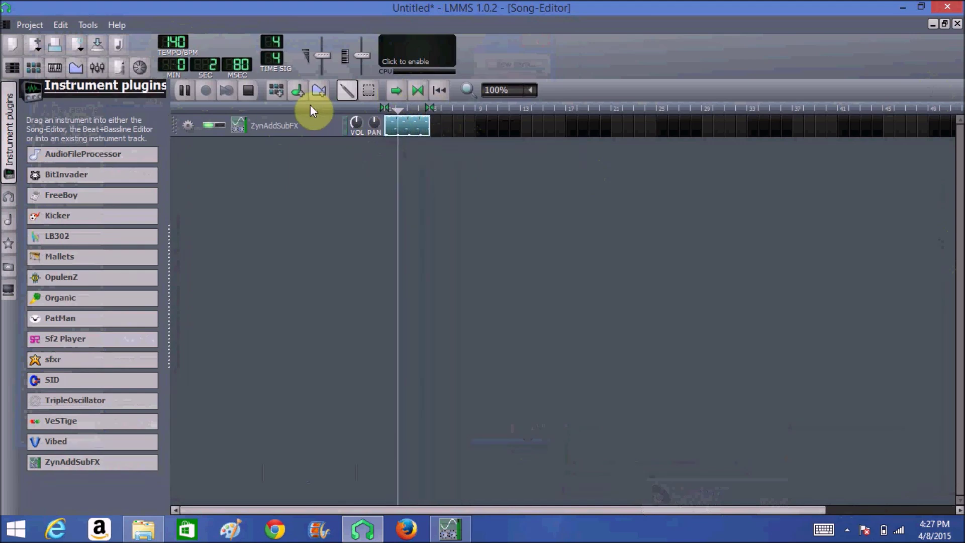
pyautogui.click(248, 90)
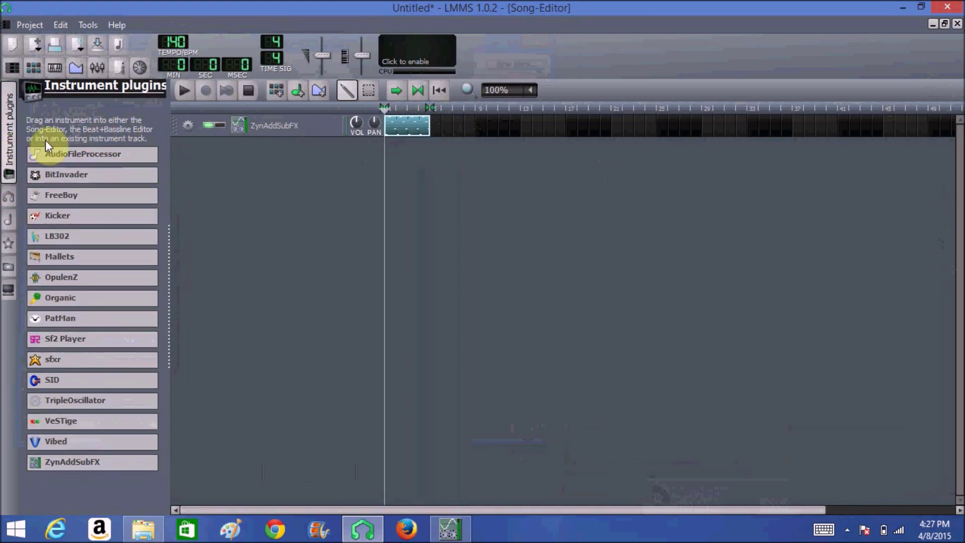
# Step: Look through the drums folder in My samples, and expand the drumsynth folder instead
pyautogui.moveTo(126, 154)
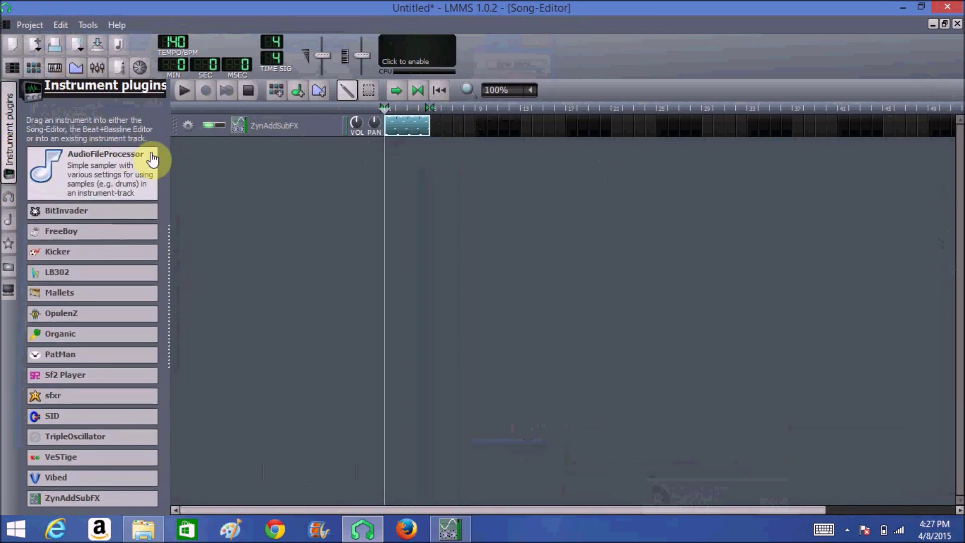
pyautogui.click(8, 226)
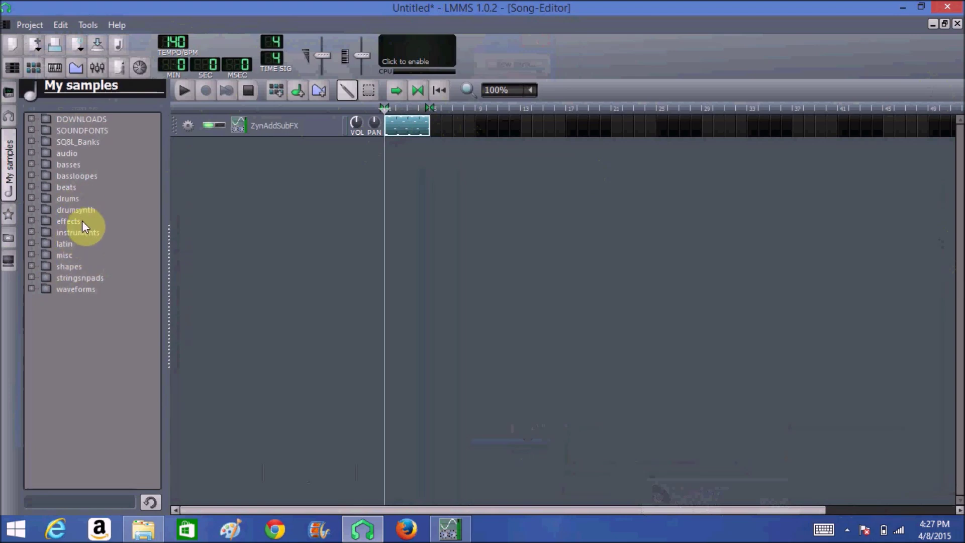
pyautogui.doubleClick(66, 198)
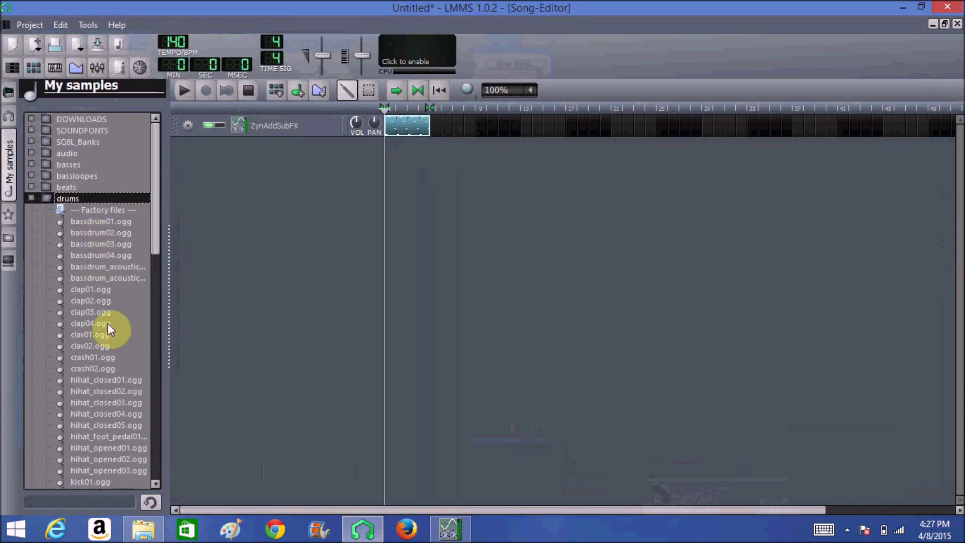
pyautogui.doubleClick(75, 198)
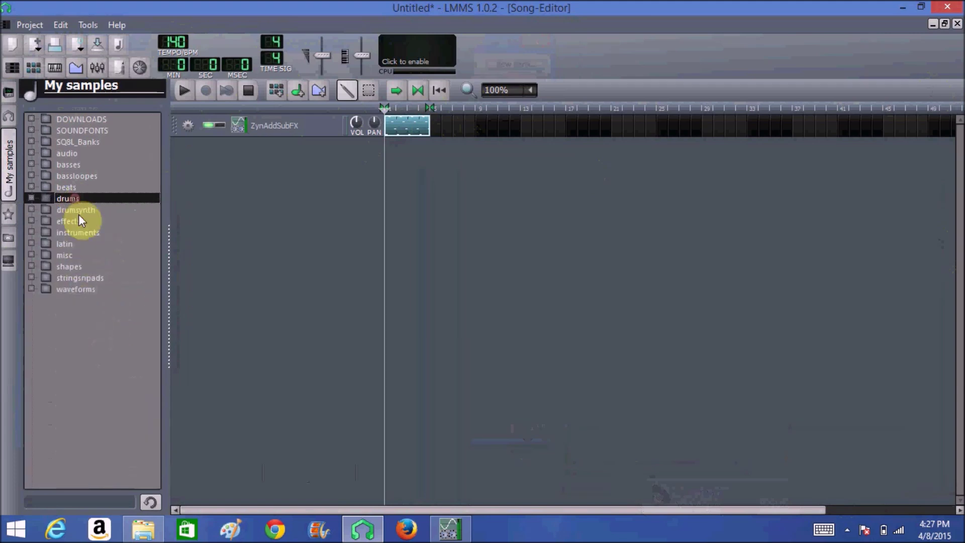
pyautogui.doubleClick(74, 208)
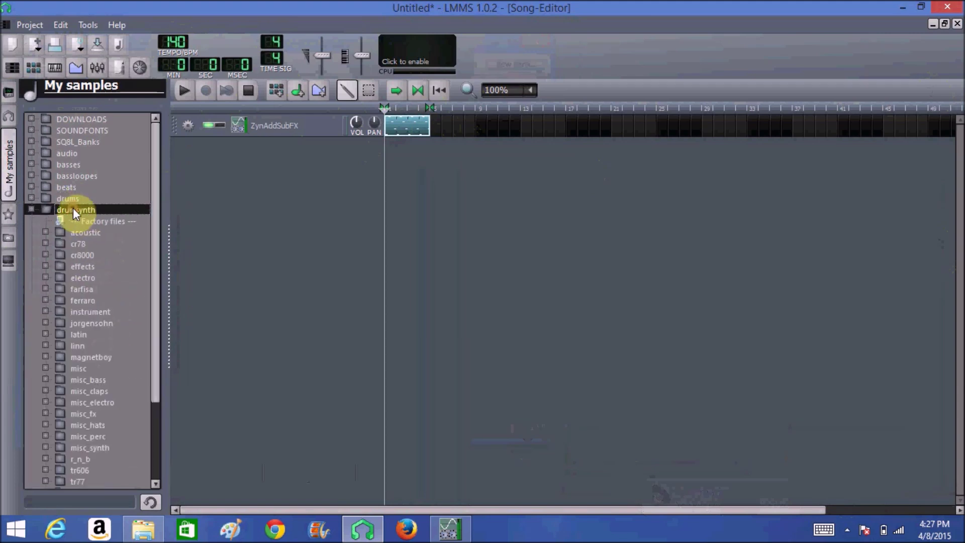
# Step: Preview Kick.ds from the cr8000 folder and add it to the song as a new track below ZynAddSubFX
pyautogui.doubleClick(80, 255)
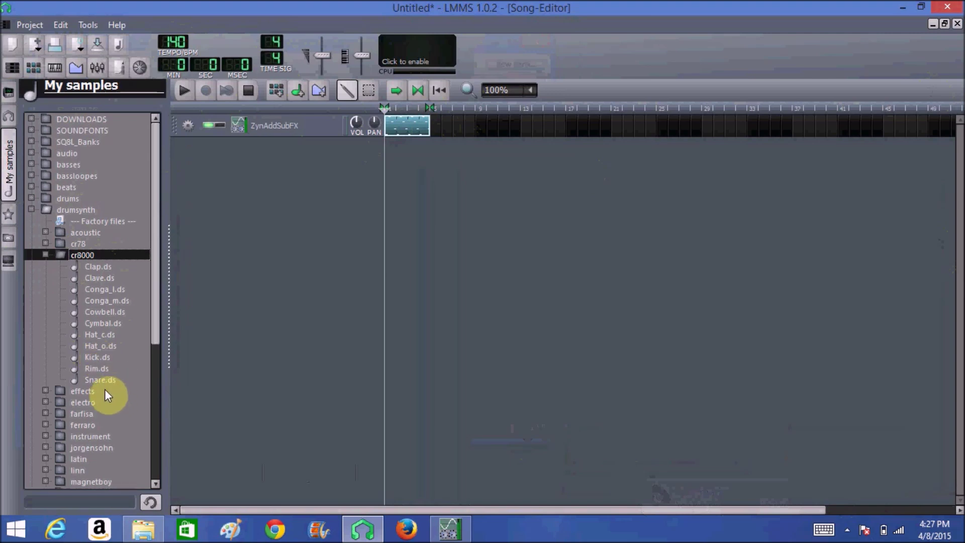
pyautogui.click(100, 355)
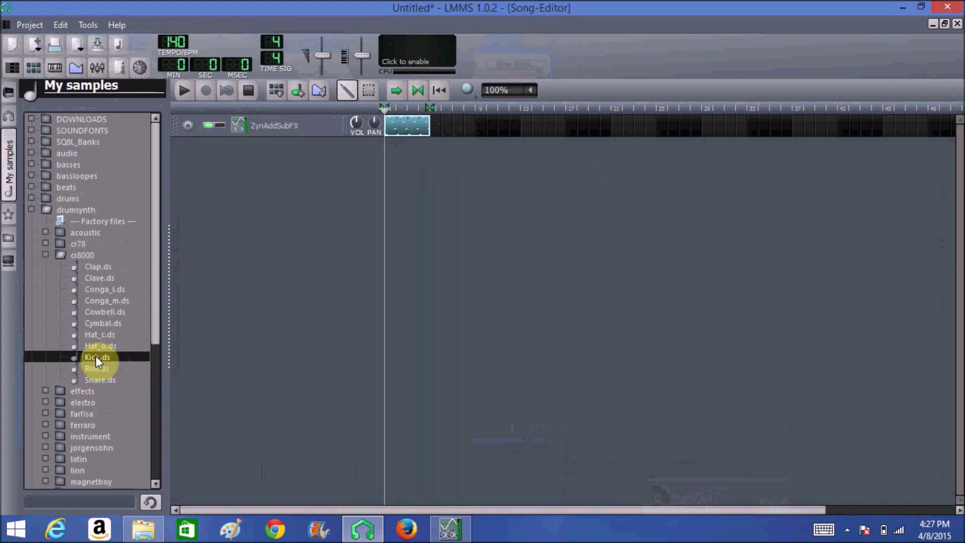
pyautogui.moveTo(95, 356); pyautogui.dragTo(201, 174)
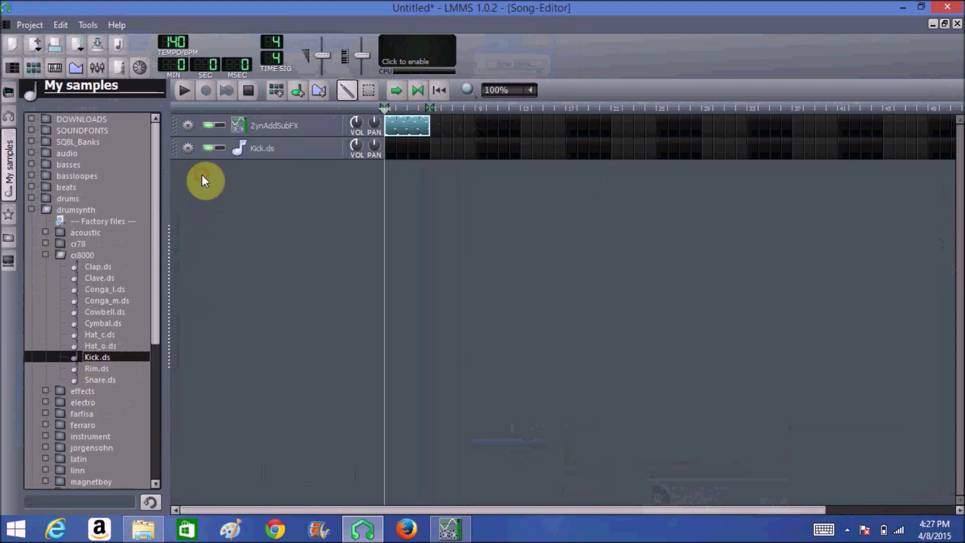
pyautogui.click(101, 381)
pyautogui.doubleClick(101, 381)
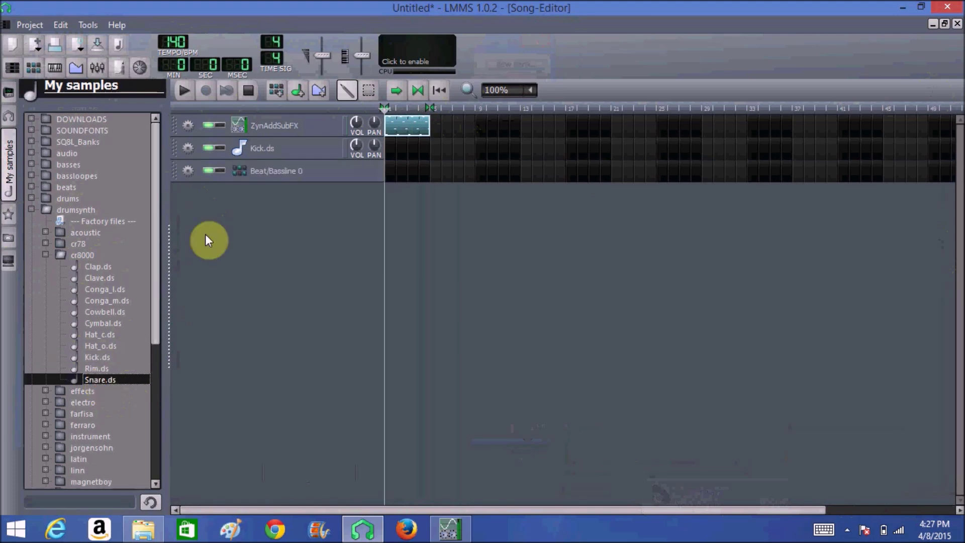
pyautogui.click(188, 171)
pyautogui.click(191, 206)
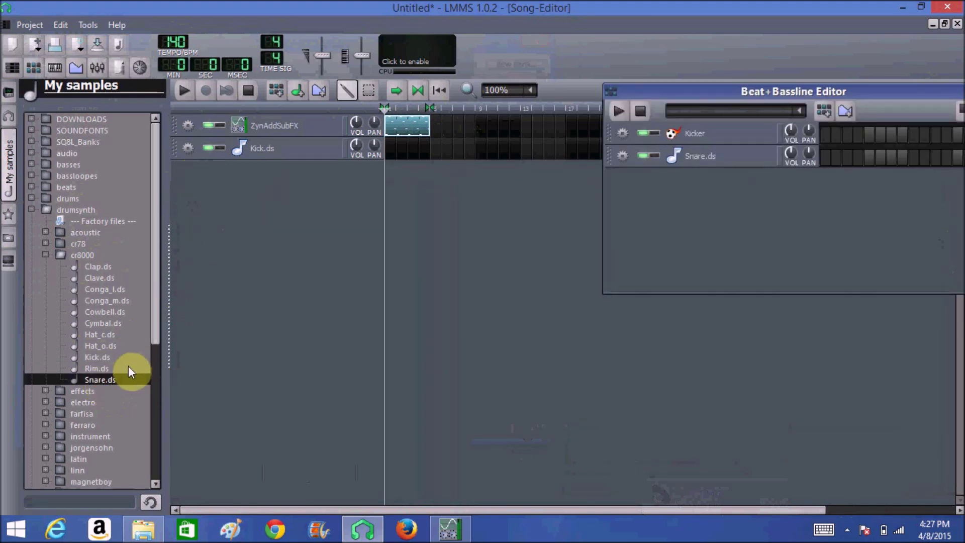
pyautogui.moveTo(679, 91); pyautogui.dragTo(591, 95)
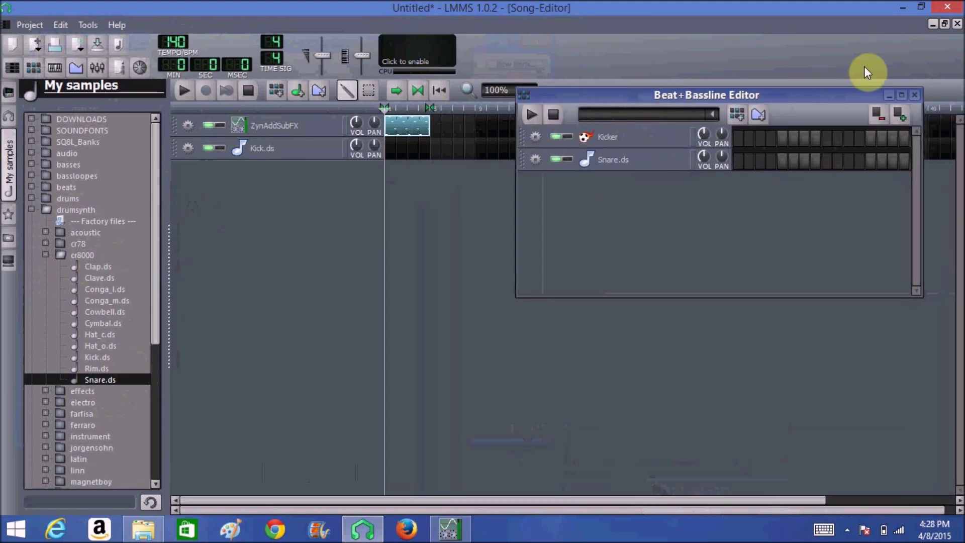
pyautogui.click(914, 95)
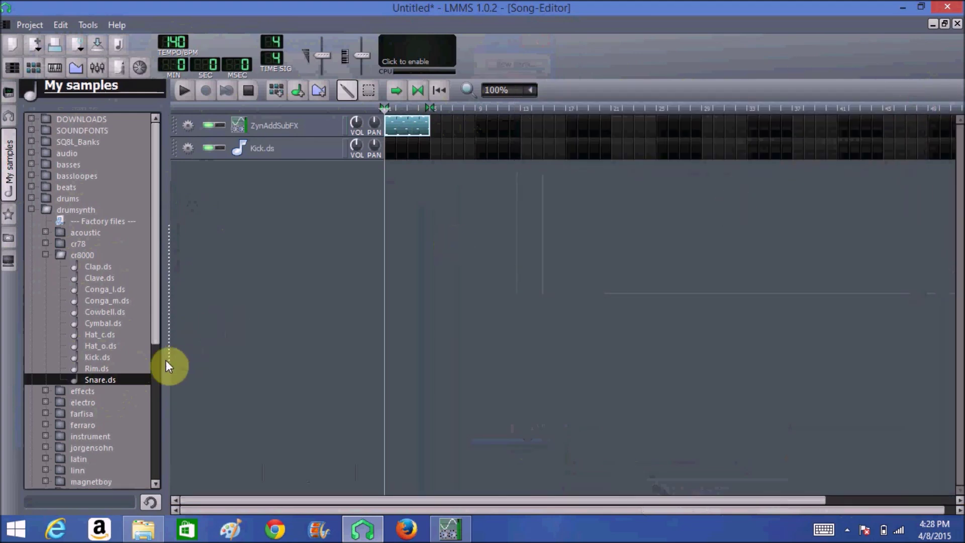
# Step: Add Snare.ds from the cr8000 folder to the song as a new track below Kick.ds
pyautogui.moveTo(110, 379); pyautogui.dragTo(218, 204)
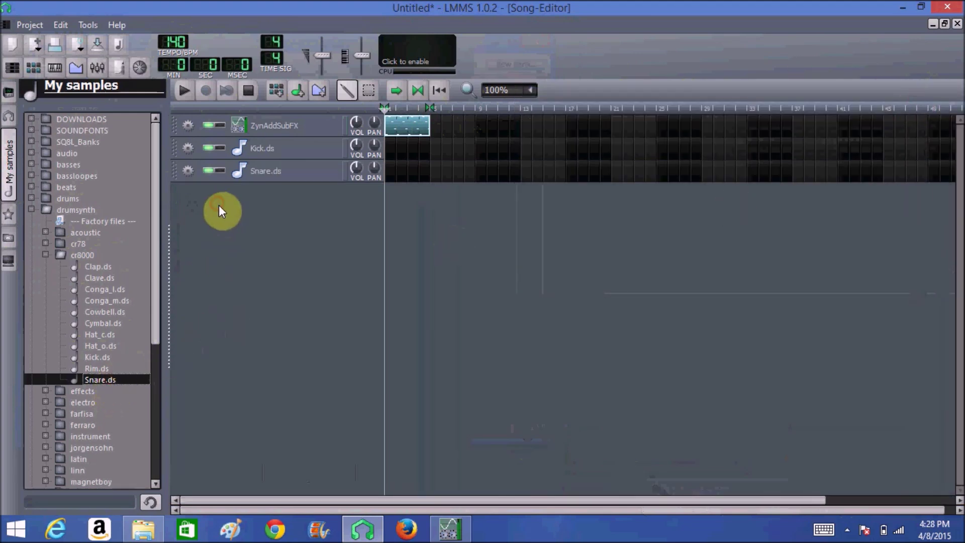
# Step: In the Kick.ds track's first pattern, place quarter notes on A4 at the start of each of four bars, and close the Piano-Roll
pyautogui.doubleClick(393, 150)
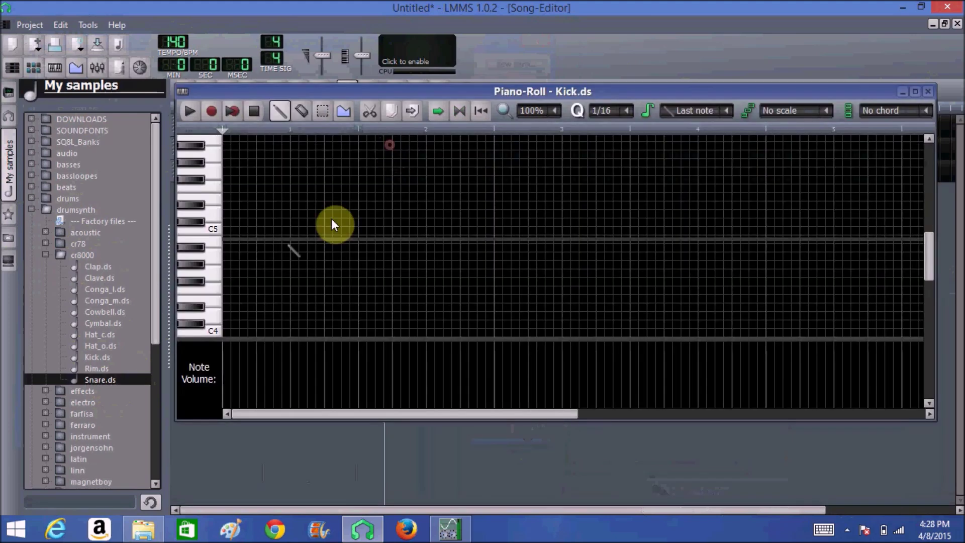
pyautogui.click(227, 256)
pyautogui.moveTo(237, 257); pyautogui.dragTo(254, 256)
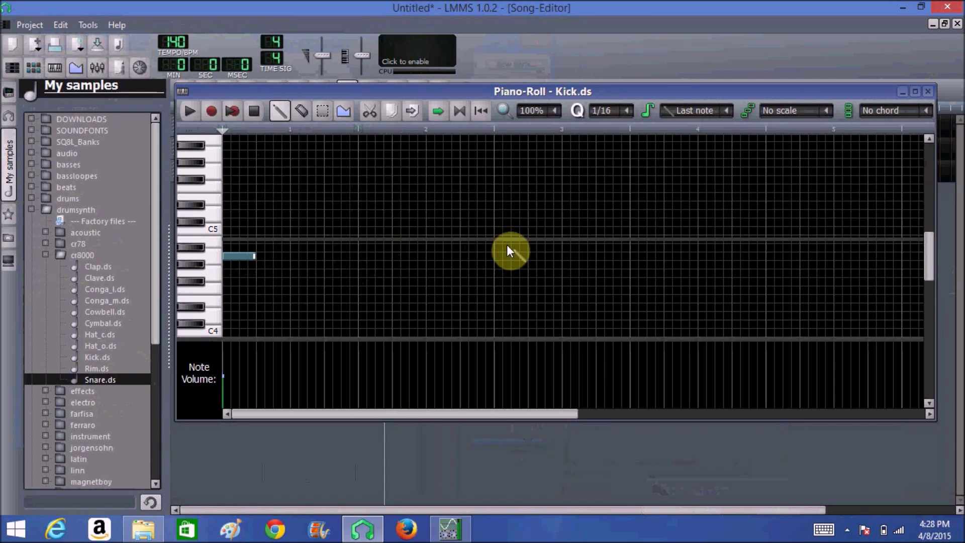
pyautogui.click(367, 257)
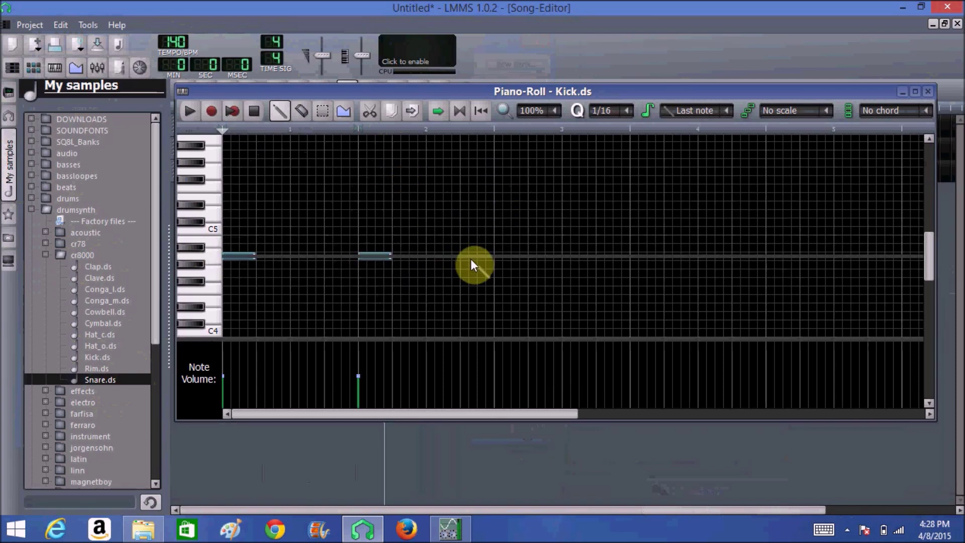
pyautogui.click(497, 255)
pyautogui.click(632, 255)
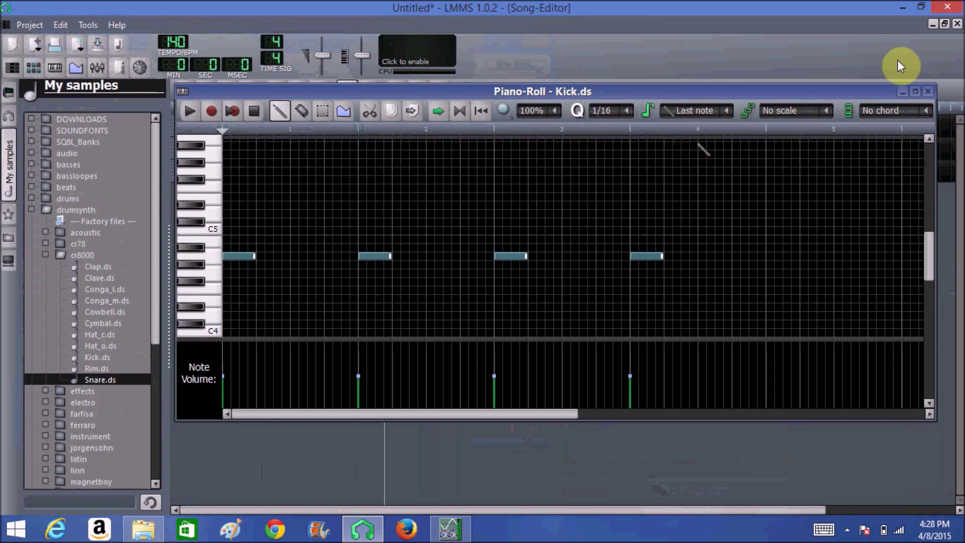
pyautogui.click(929, 92)
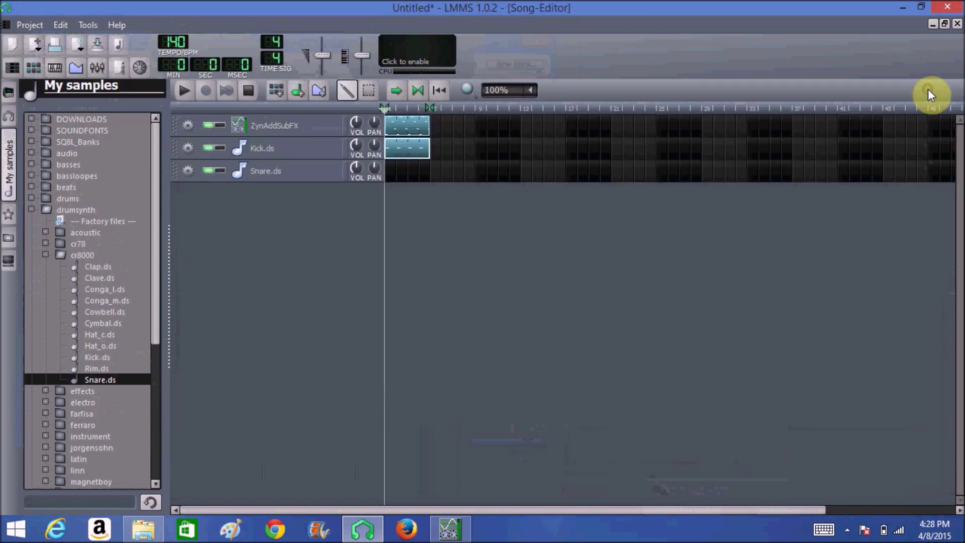
# Step: In the Snare.ds track's first pattern, place quarter notes on A4 at beat 3 of each of four bars, and close the Piano-Roll
pyautogui.doubleClick(390, 173)
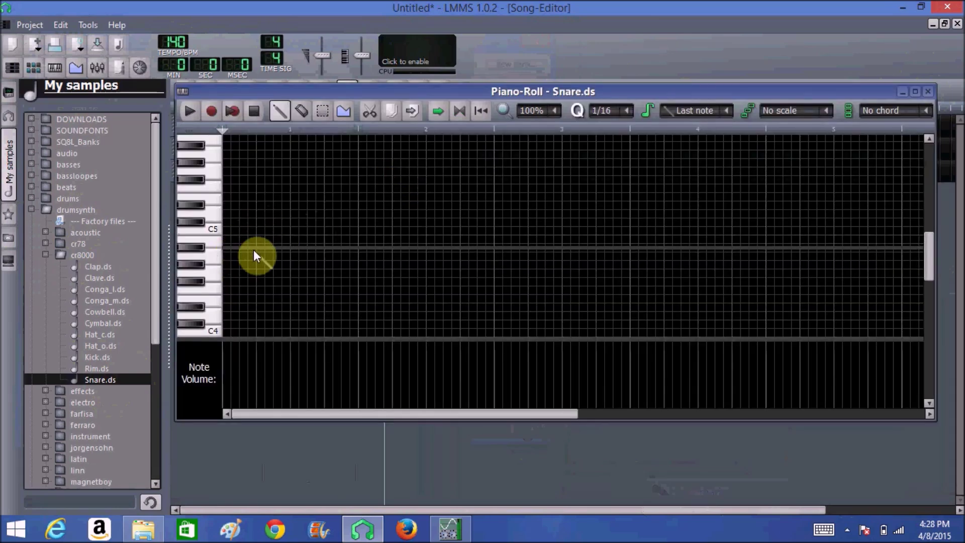
pyautogui.click(294, 255)
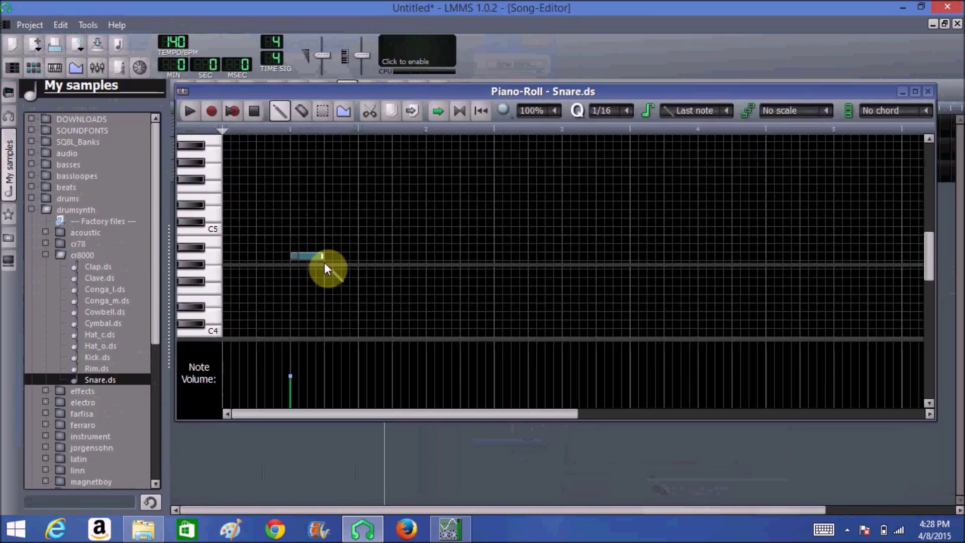
pyautogui.click(427, 255)
pyautogui.click(568, 254)
pyautogui.click(701, 255)
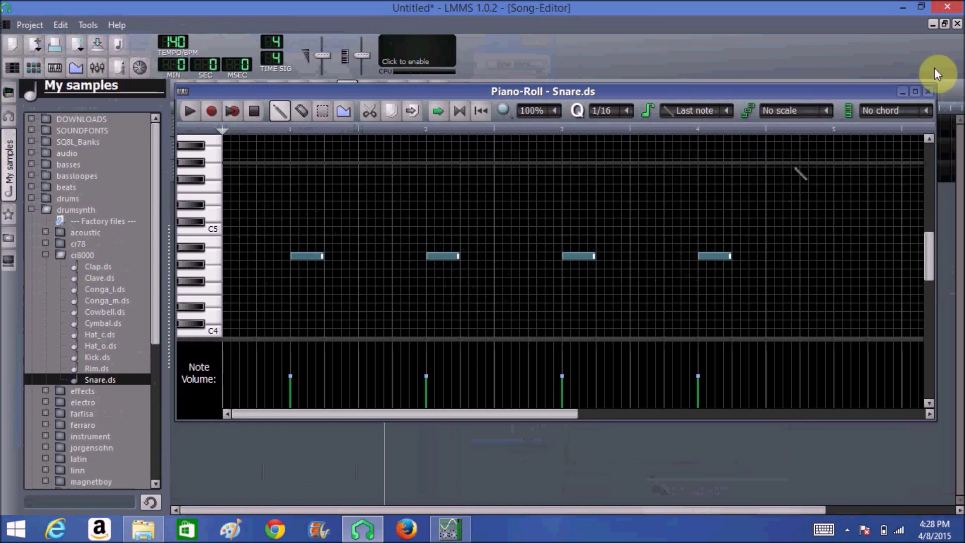
pyautogui.click(927, 91)
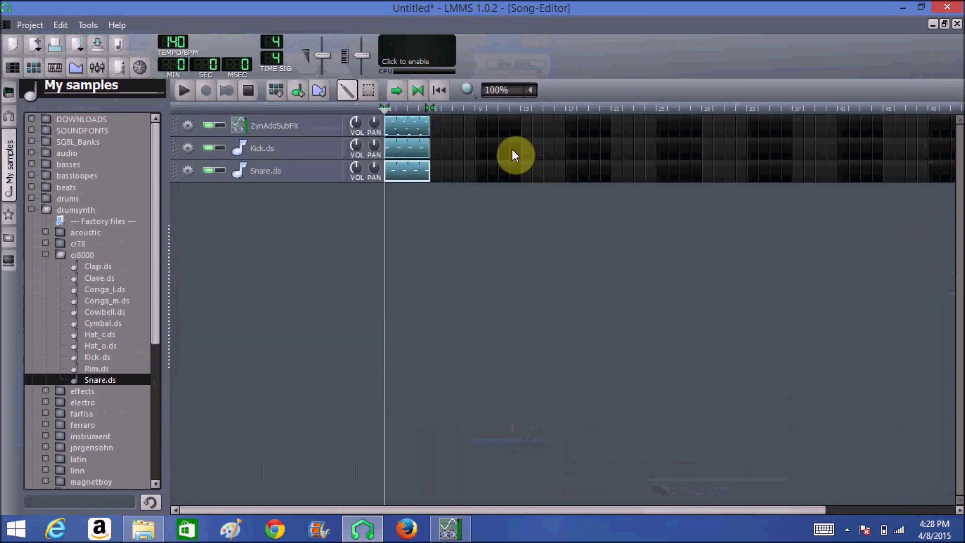
# Step: Add Kick.ds notes on A4 at the seventh sixteenth of bars 1 and 3 and at beat 2 of bars 2 and 4, and play the song
pyautogui.doubleClick(404, 155)
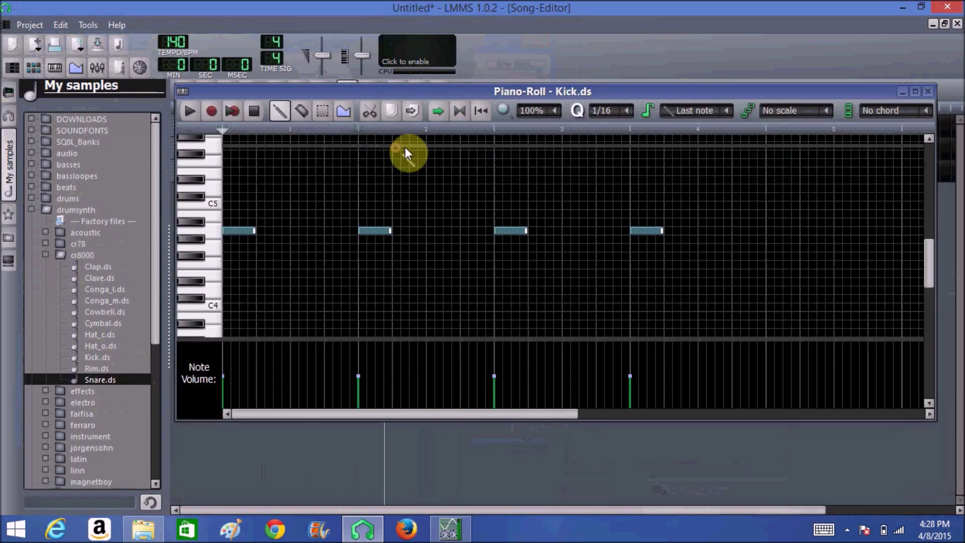
pyautogui.click(276, 230)
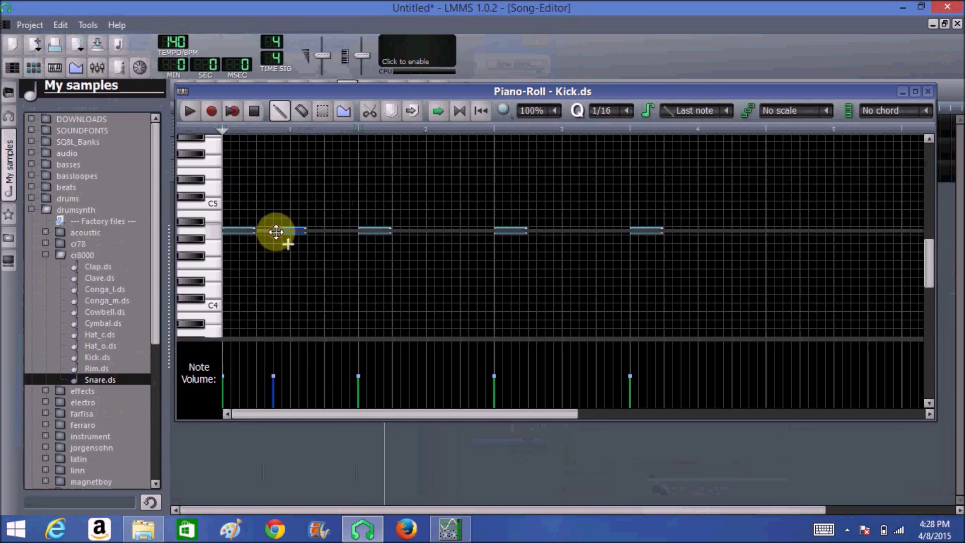
pyautogui.click(397, 230)
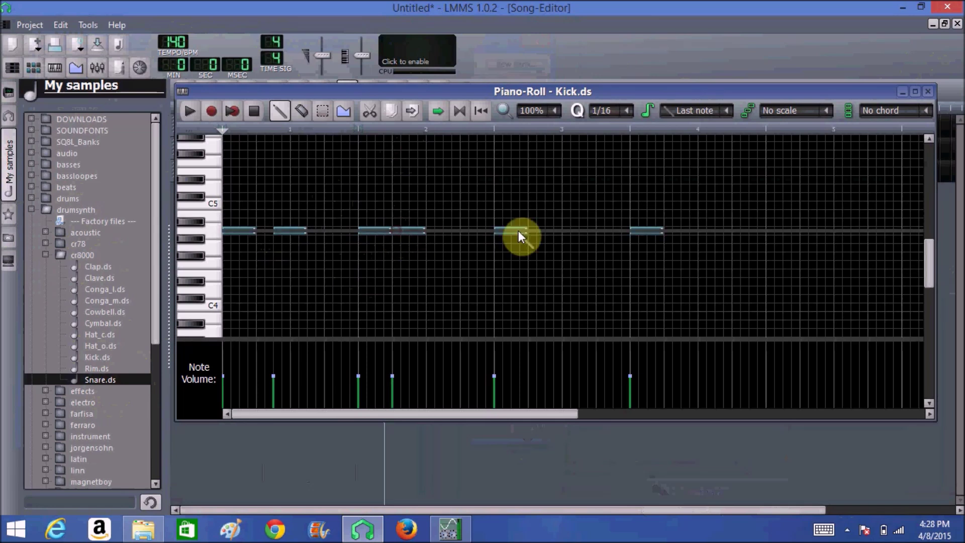
pyautogui.click(546, 231)
pyautogui.click(671, 231)
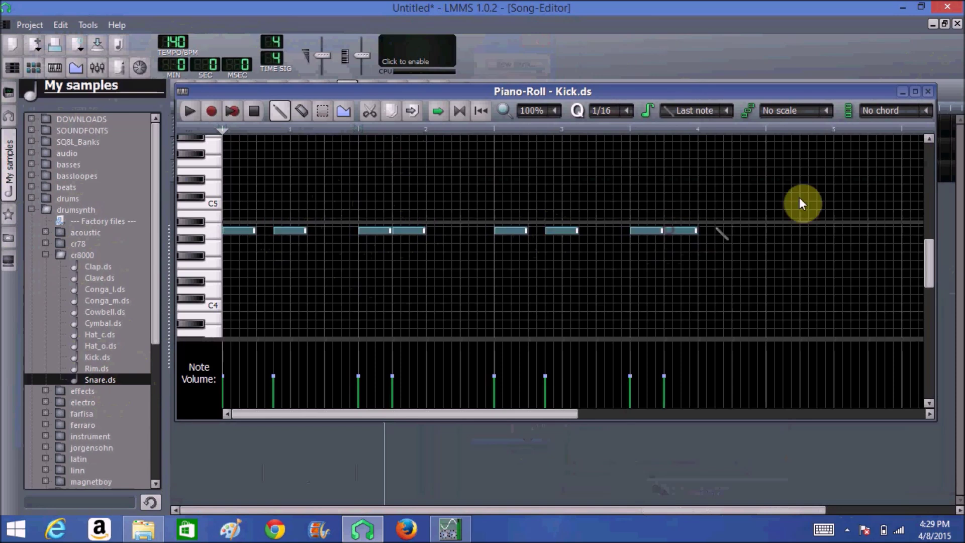
pyautogui.click(928, 91)
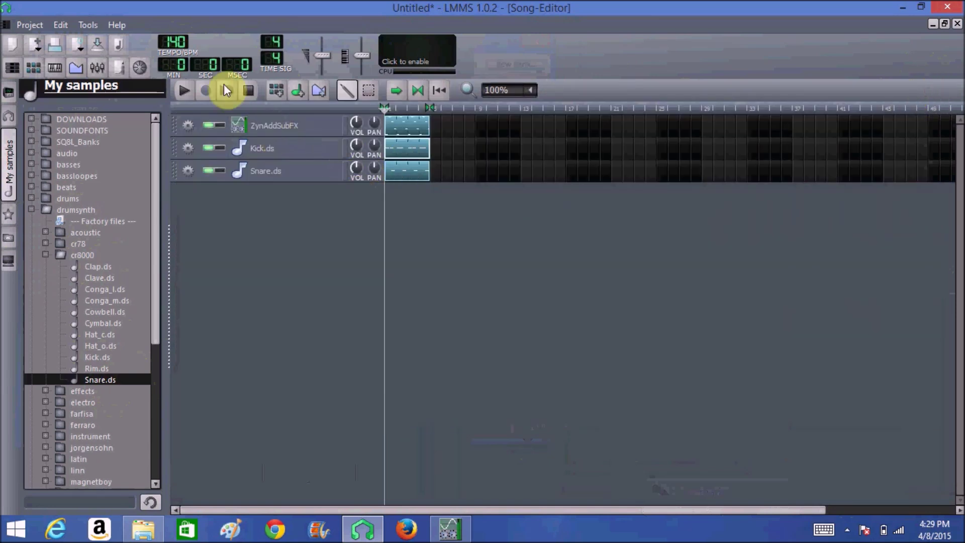
pyautogui.click(183, 88)
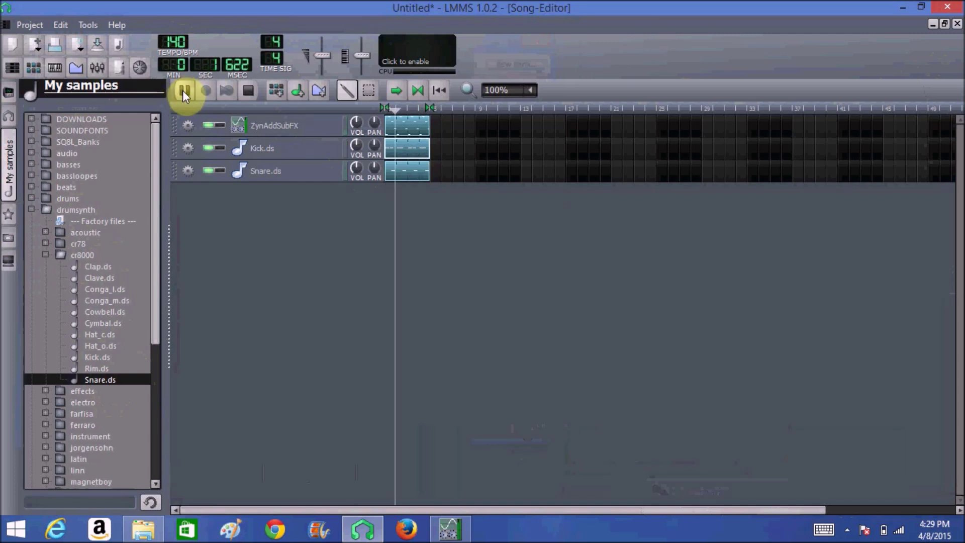
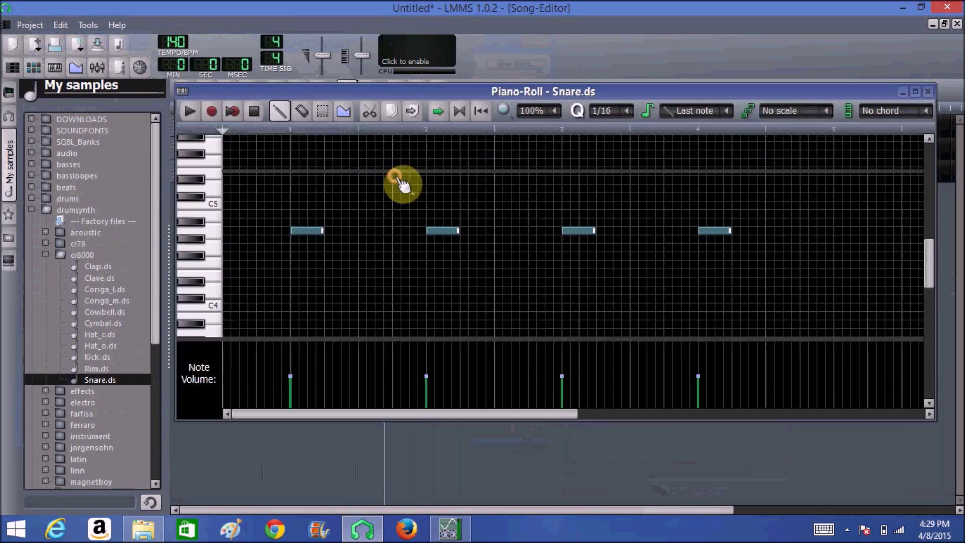
# Step: Close the Piano-Roll, copy the Snare.ds pattern to bar 5, and extend the loop's end to bar 9
pyautogui.click(928, 92)
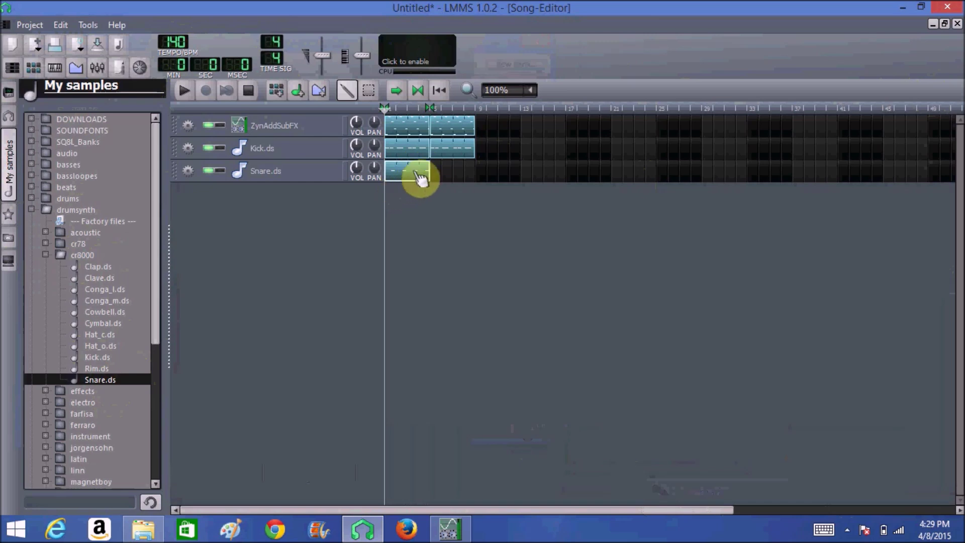
pyautogui.moveTo(417, 173); pyautogui.dragTo(436, 171)
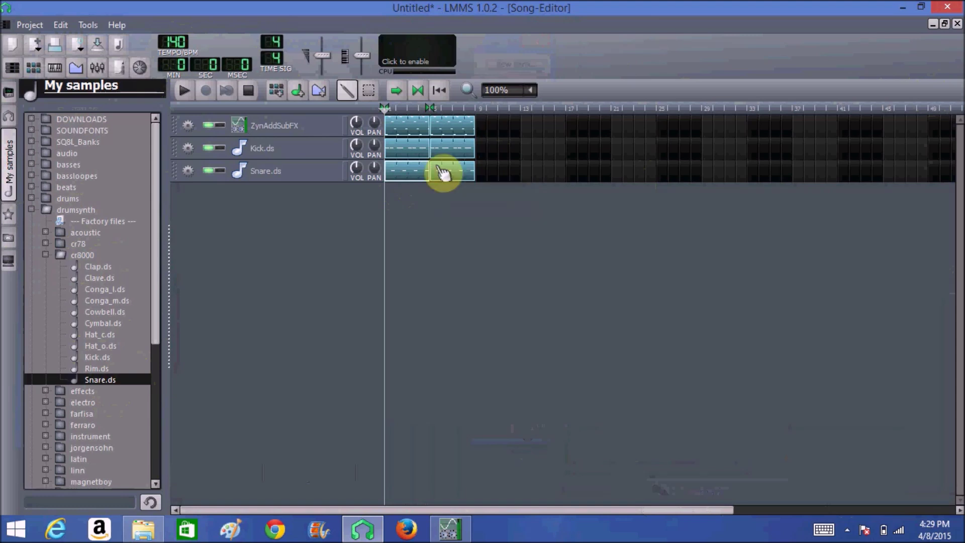
pyautogui.click(430, 107)
pyautogui.moveTo(430, 108); pyautogui.dragTo(477, 111)
# Step: Play the extended loop with the time display switched to bar, beat and tick, and stop playback
pyautogui.click(184, 90)
pyautogui.click(179, 69)
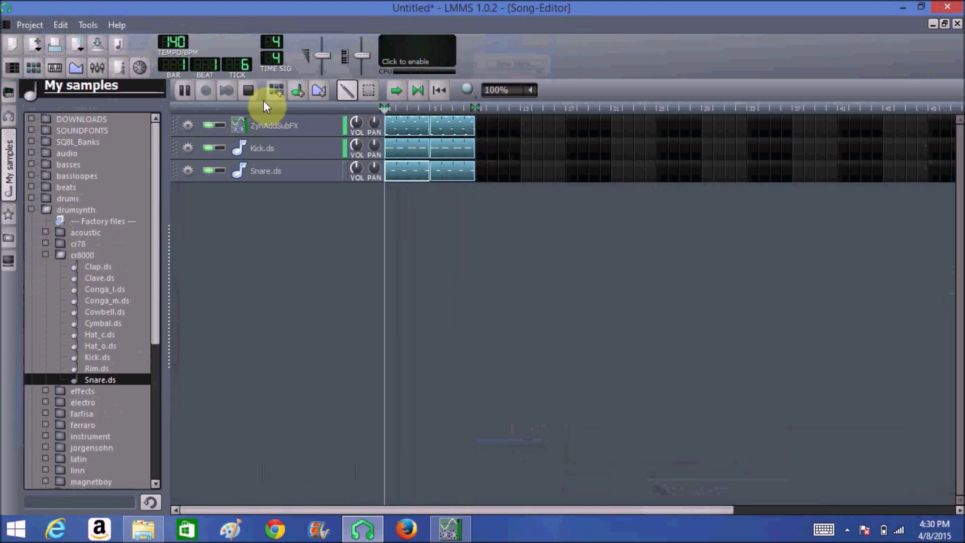
pyautogui.click(245, 94)
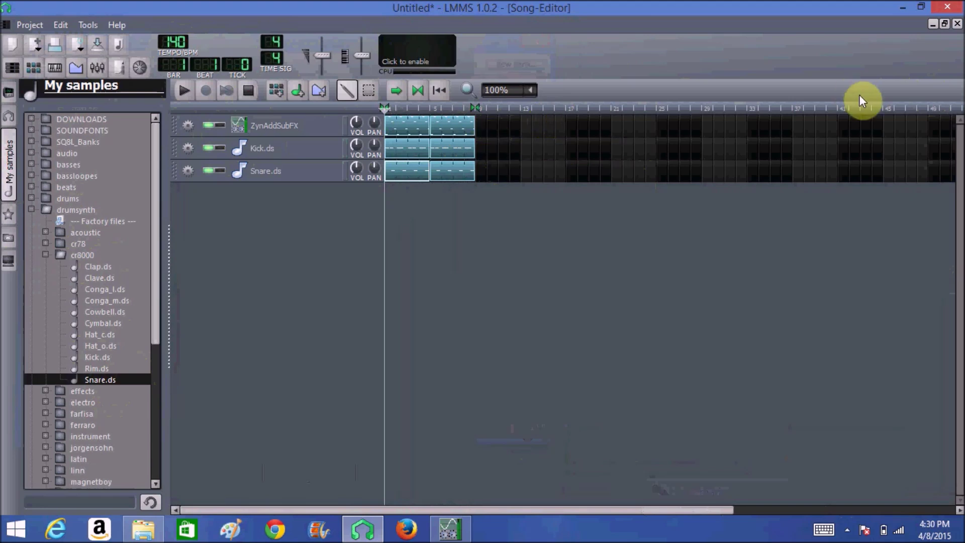
# Step: Restore the Song-Editor to a smaller window and remove the Kicker and Snare.ds tracks from the Beat+Bassline Editor
pyautogui.click(945, 24)
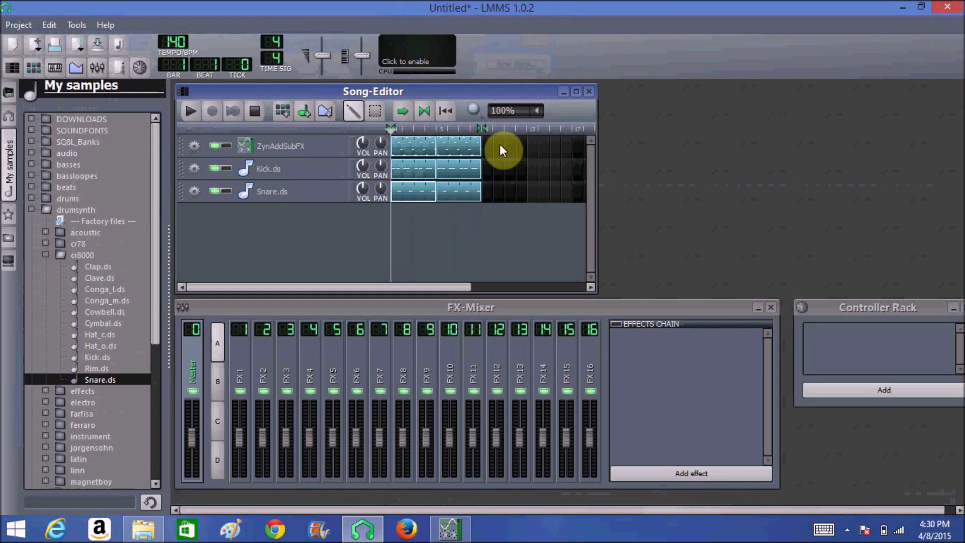
pyautogui.click(34, 67)
pyautogui.moveTo(581, 95); pyautogui.dragTo(616, 95)
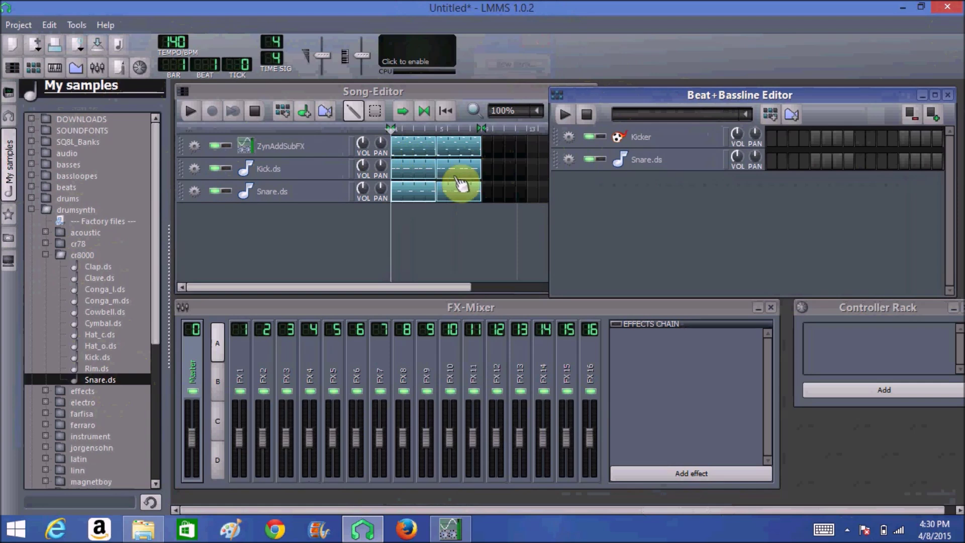
pyautogui.click(570, 140)
pyautogui.click(574, 176)
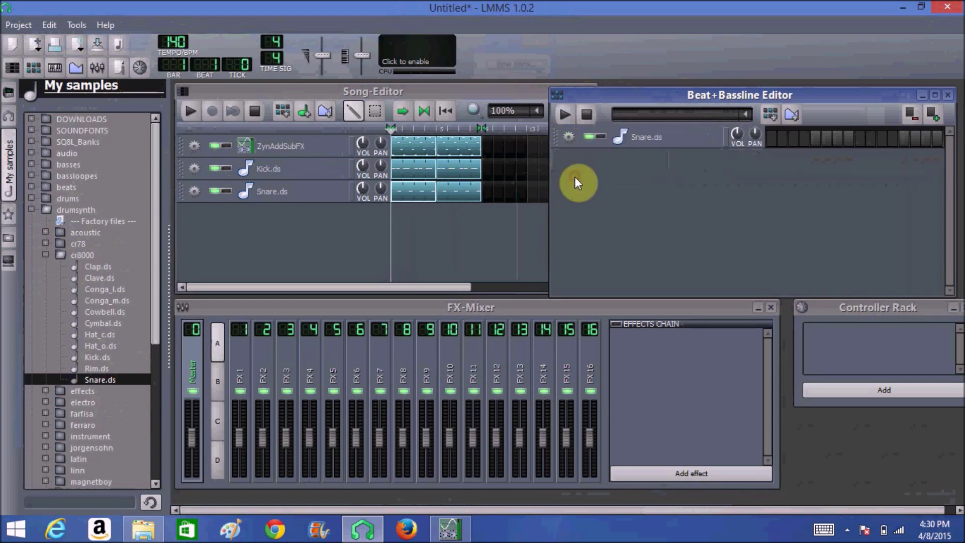
pyautogui.click(569, 139)
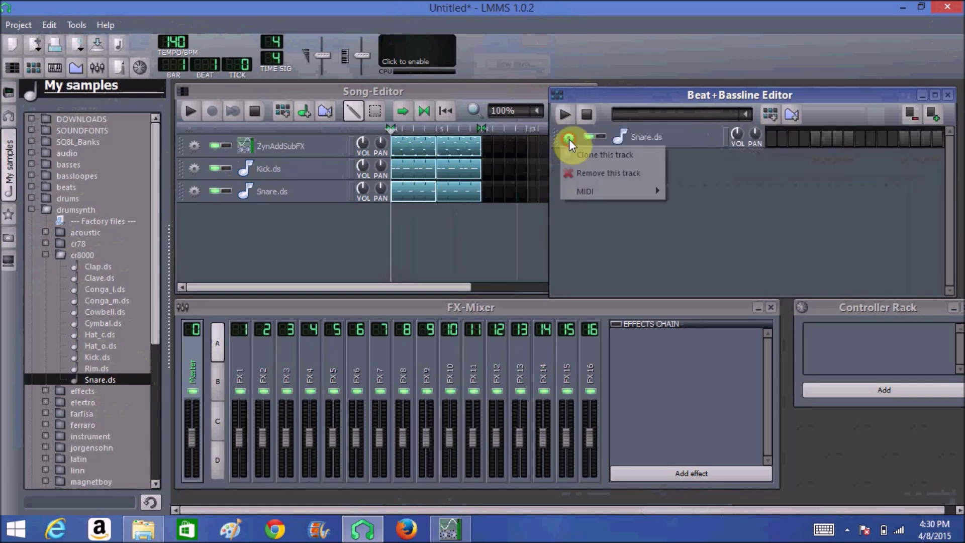
pyautogui.click(574, 175)
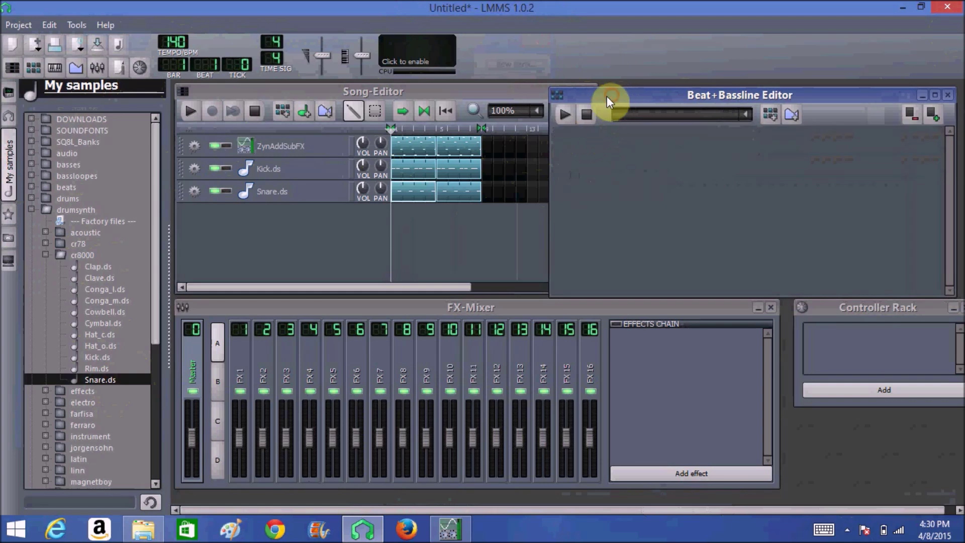
pyautogui.moveTo(608, 97); pyautogui.dragTo(561, 84)
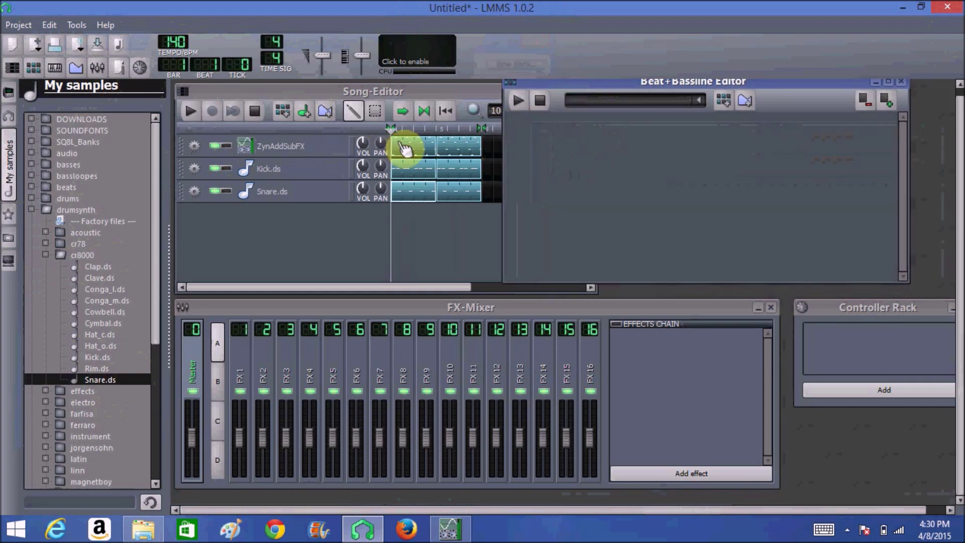
# Step: Remove every track from the Song-Editor, including ZynAddSubFX, Kick.ds and Snare.ds
pyautogui.click(195, 145)
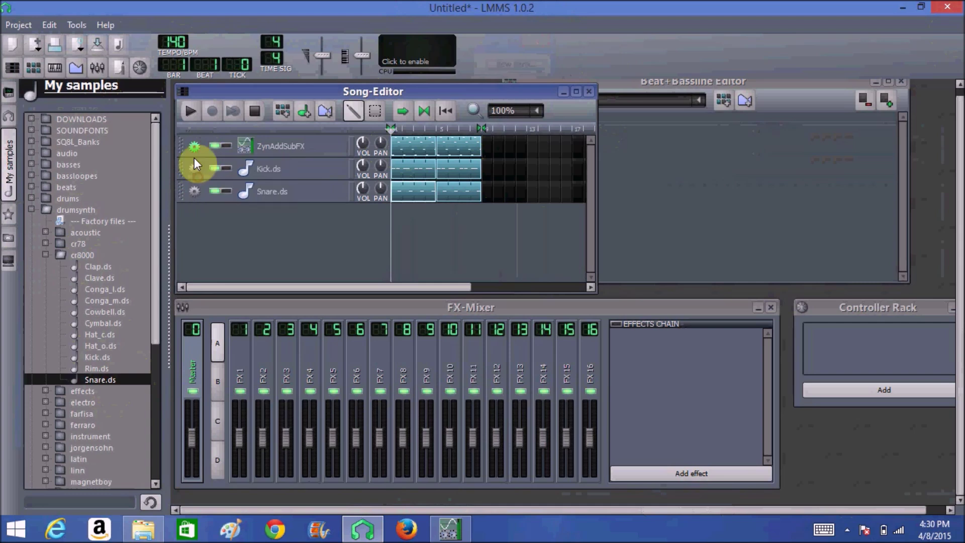
pyautogui.click(199, 182)
pyautogui.click(194, 146)
pyautogui.click(198, 164)
pyautogui.click(193, 143)
pyautogui.click(201, 181)
pyautogui.click(193, 143)
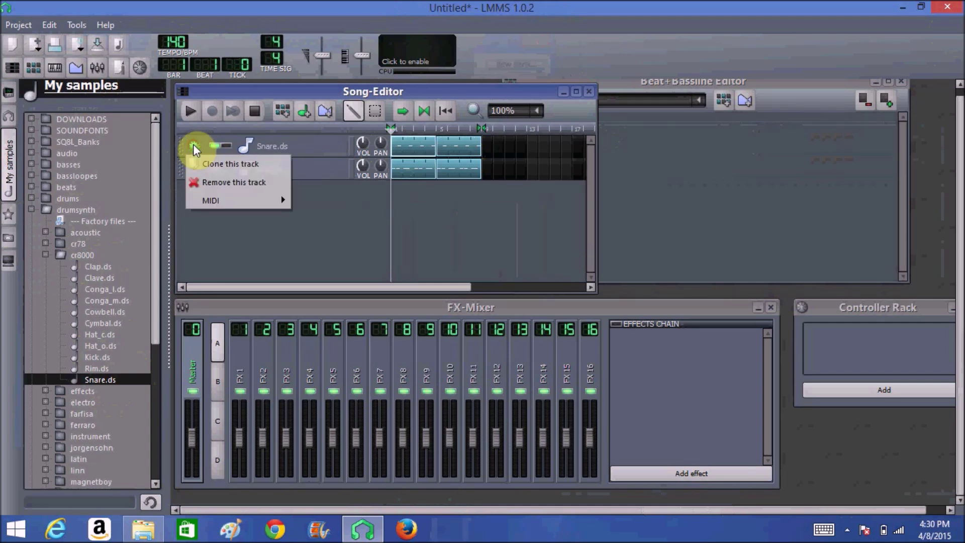
pyautogui.click(204, 183)
pyautogui.click(193, 146)
pyautogui.click(201, 181)
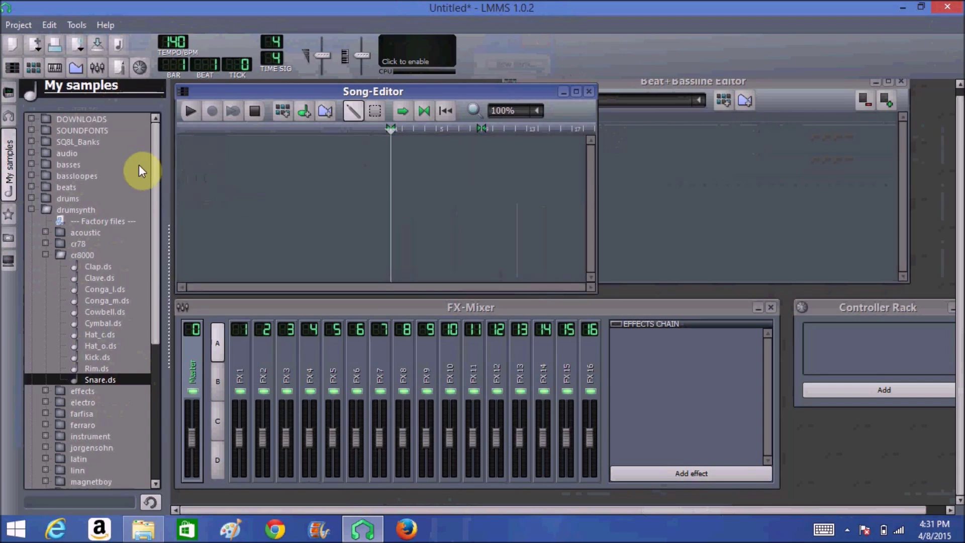
# Step: Add the ZynAddSubFX instrument to the Beat+Bassline Editor and bring that editor fully into view
pyautogui.click(10, 93)
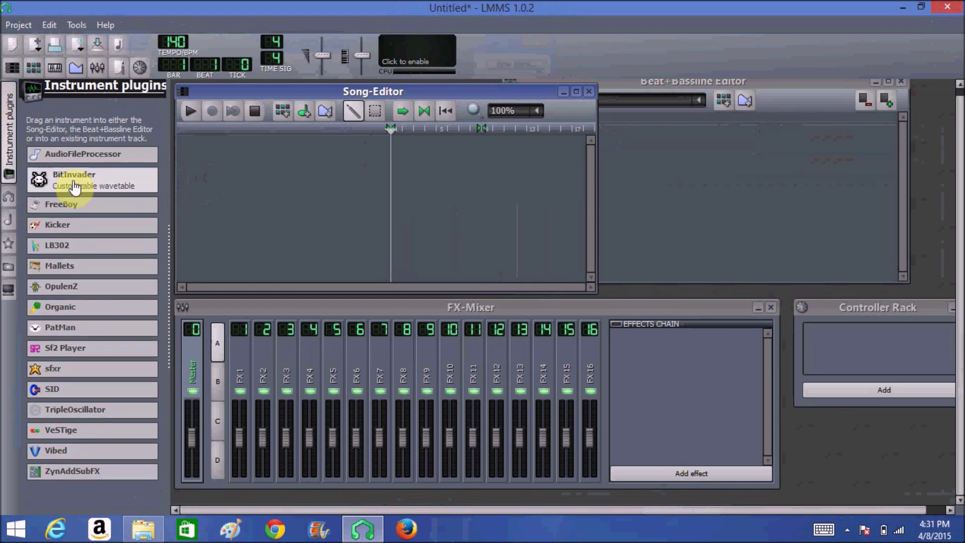
pyautogui.moveTo(72, 473); pyautogui.dragTo(634, 131)
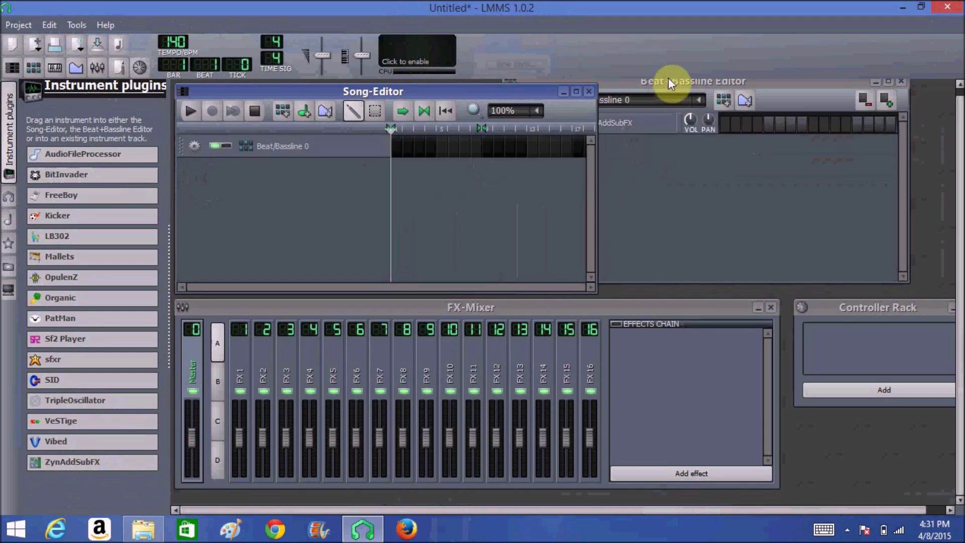
pyautogui.moveTo(764, 81); pyautogui.dragTo(797, 91)
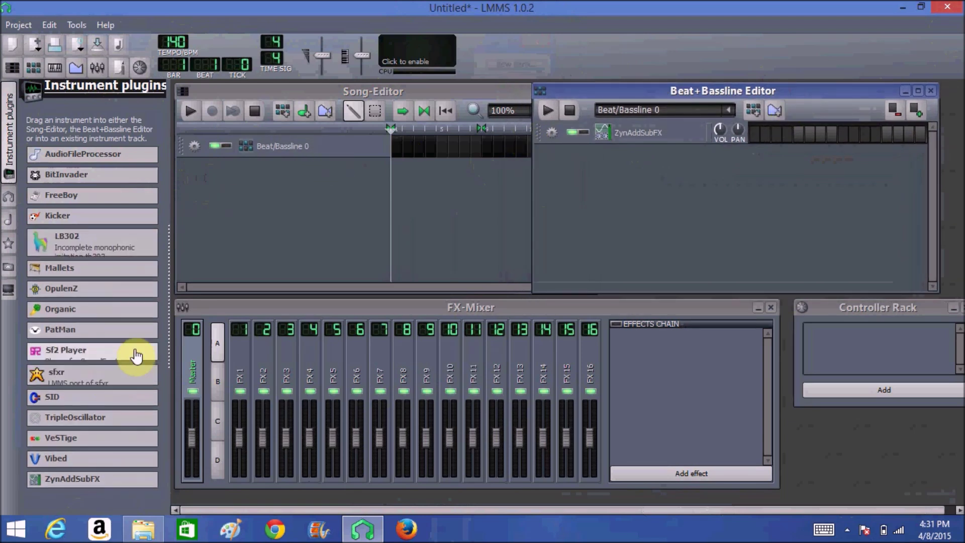
# Step: Add Snare.ds and Kick.ds from the cr8000 samples folder to the Beat+Bassline Editor, and maximize the editor
pyautogui.click(8, 219)
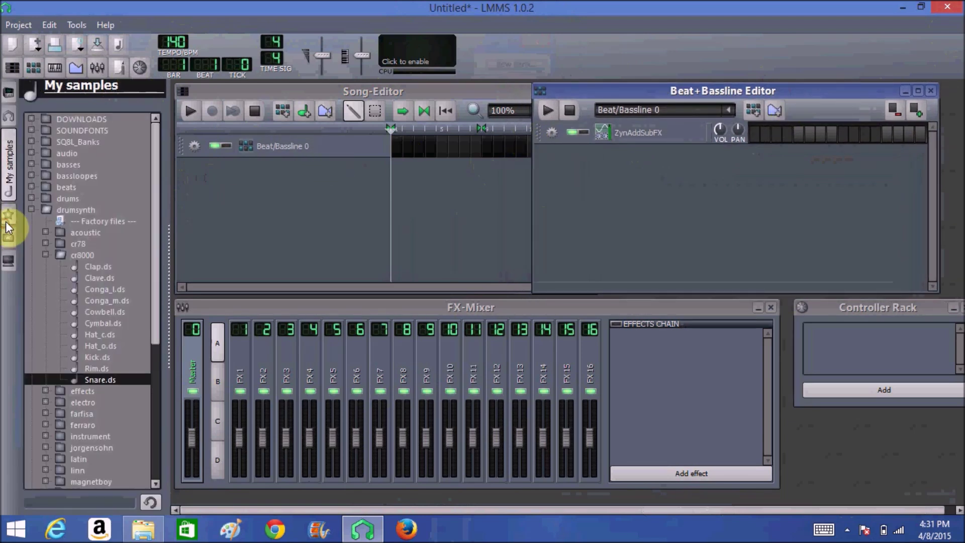
pyautogui.moveTo(92, 373); pyautogui.dragTo(564, 168)
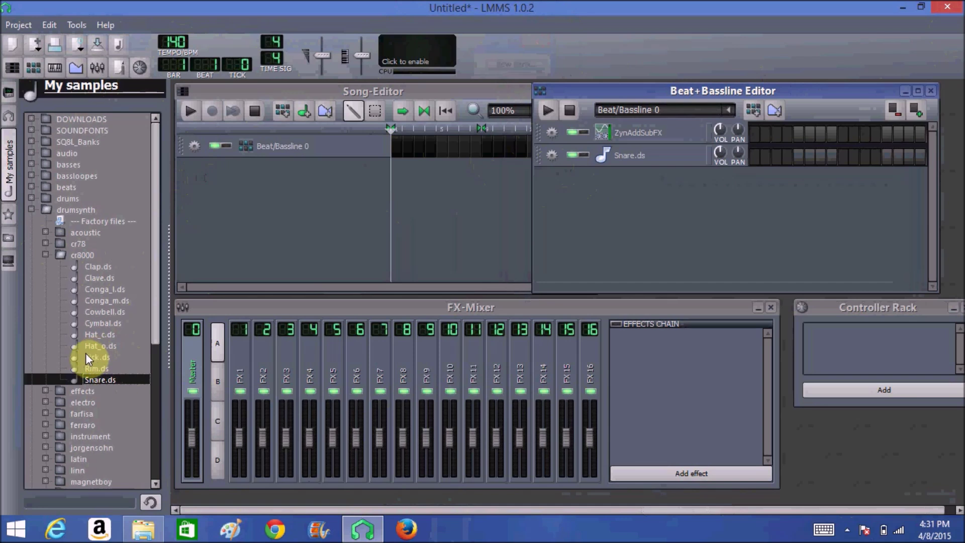
pyautogui.moveTo(88, 357); pyautogui.dragTo(258, 347)
pyautogui.moveTo(582, 190); pyautogui.dragTo(584, 189)
pyautogui.moveTo(791, 93); pyautogui.dragTo(736, 95)
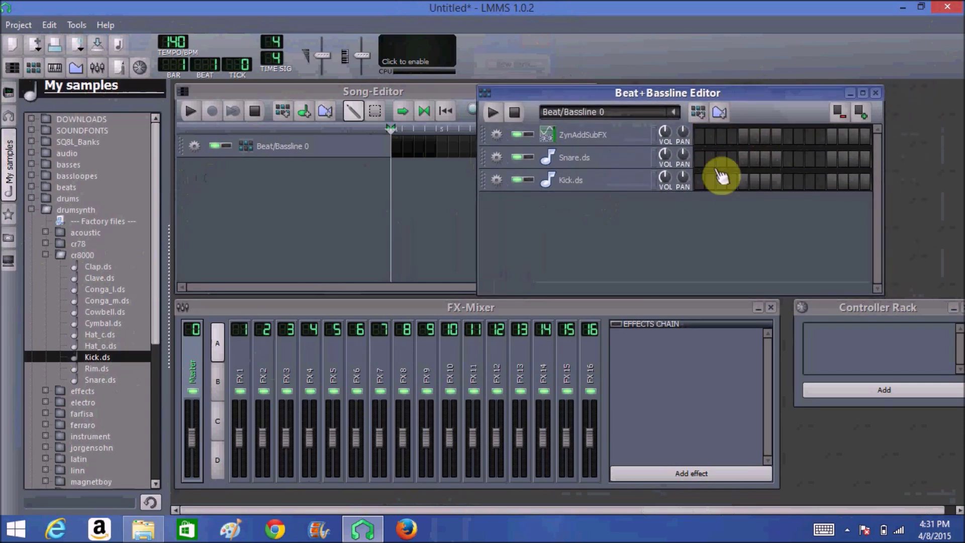
pyautogui.click(864, 93)
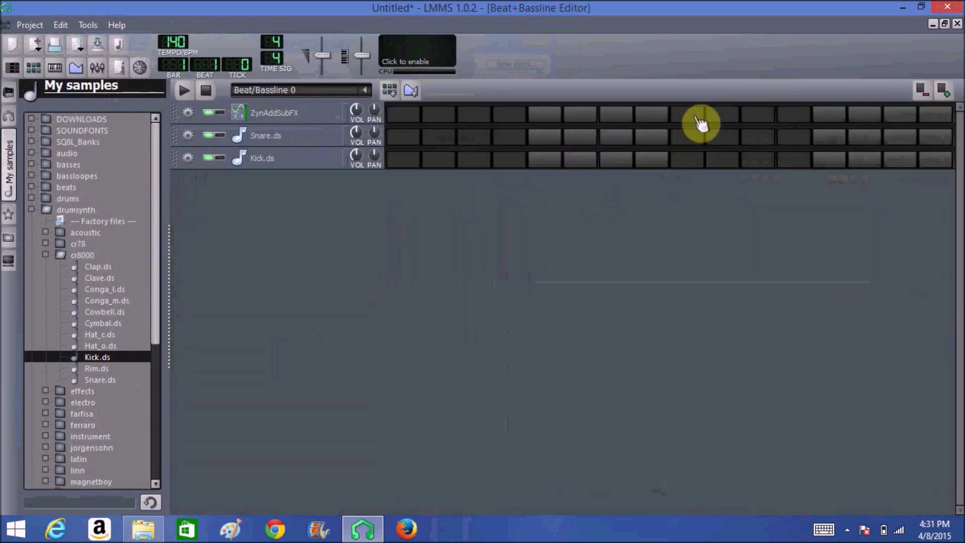
# Step: Extend the beat to 32 steps and place a quarter note on A4 at the start of the ZynAddSubFX pattern
pyautogui.click(943, 92)
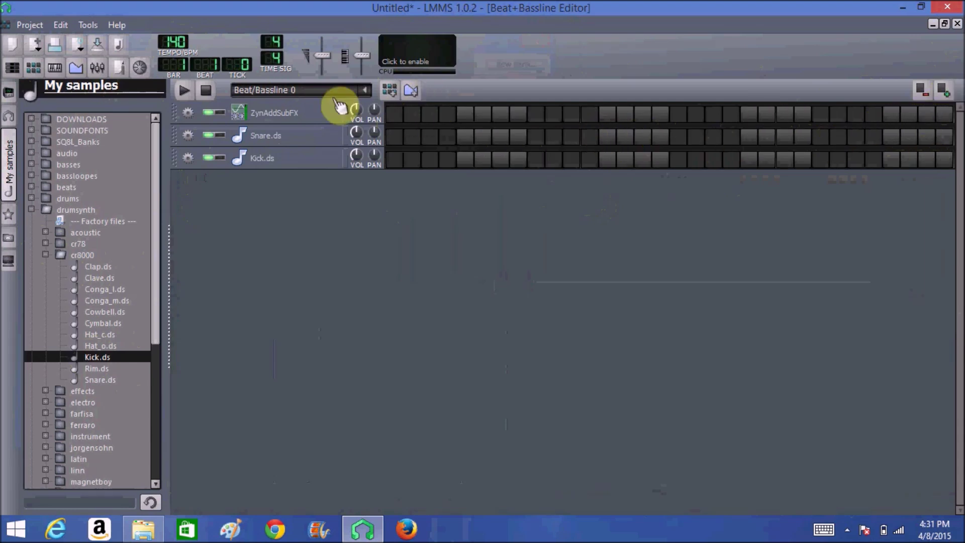
pyautogui.doubleClick(408, 111)
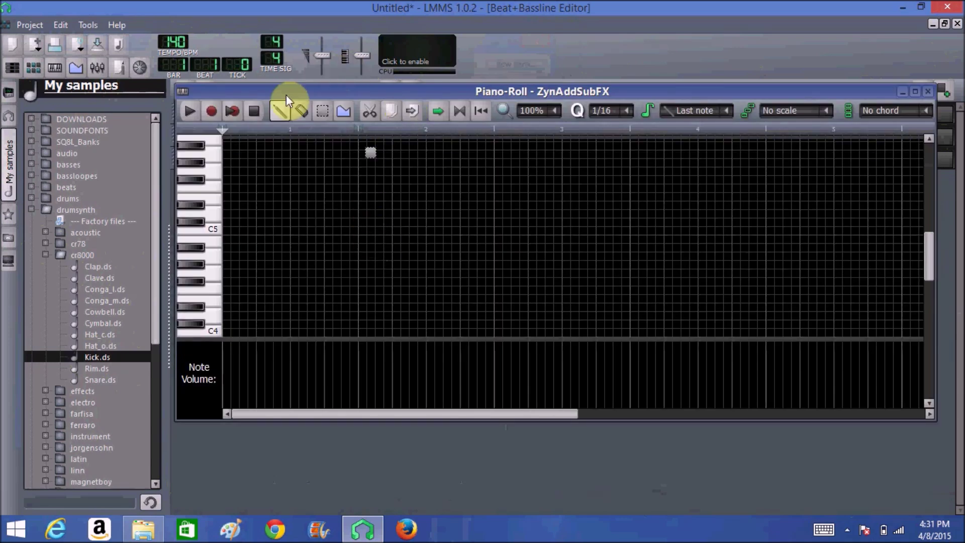
pyautogui.click(226, 256)
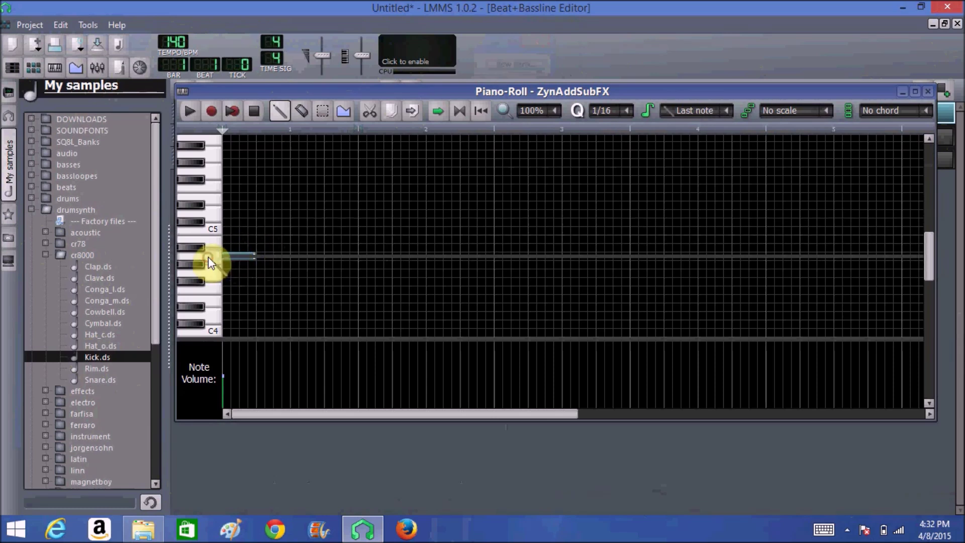
pyautogui.click(928, 93)
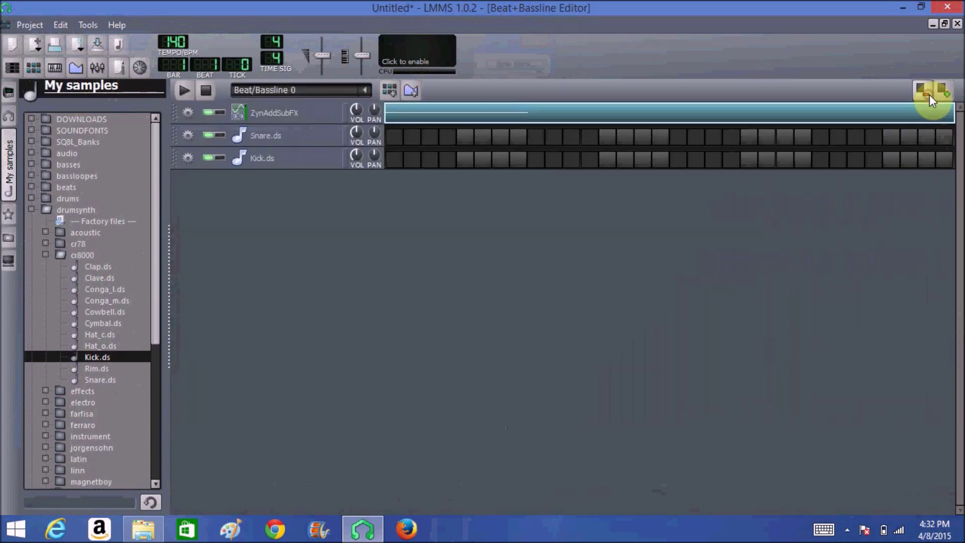
# Step: Load Soft Piano 1 from the SynthPiano bank into the ZynAddSubFX track, audition it, and close the instrument window
pyautogui.click(320, 119)
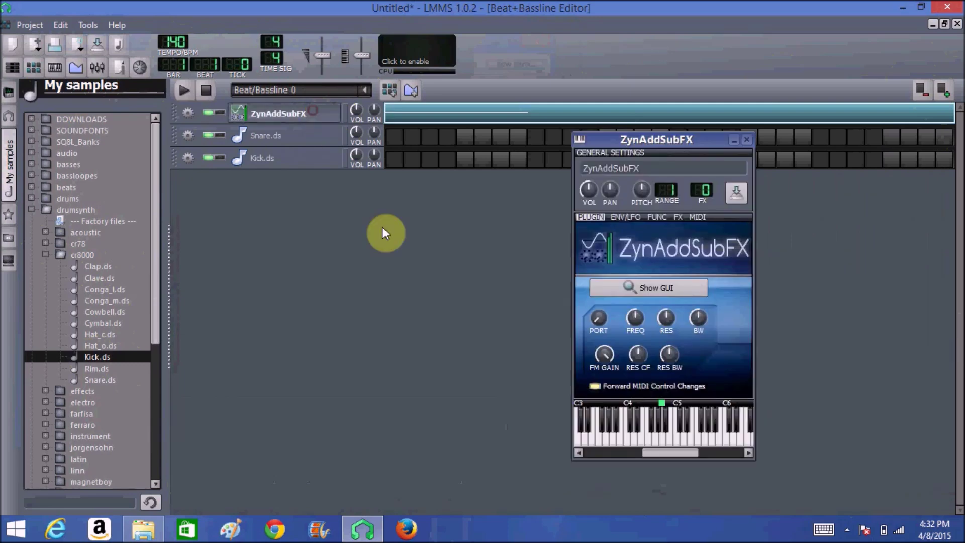
pyautogui.click(646, 288)
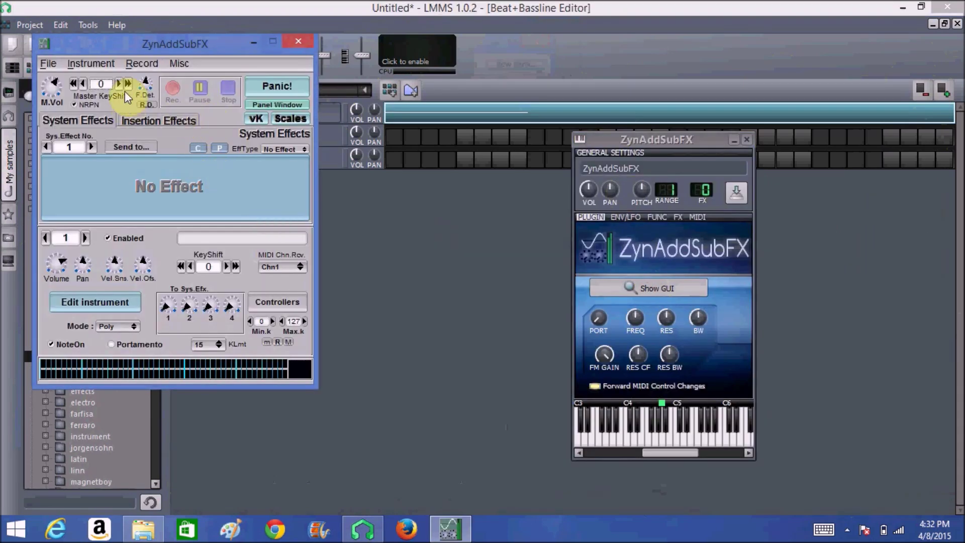
pyautogui.click(90, 63)
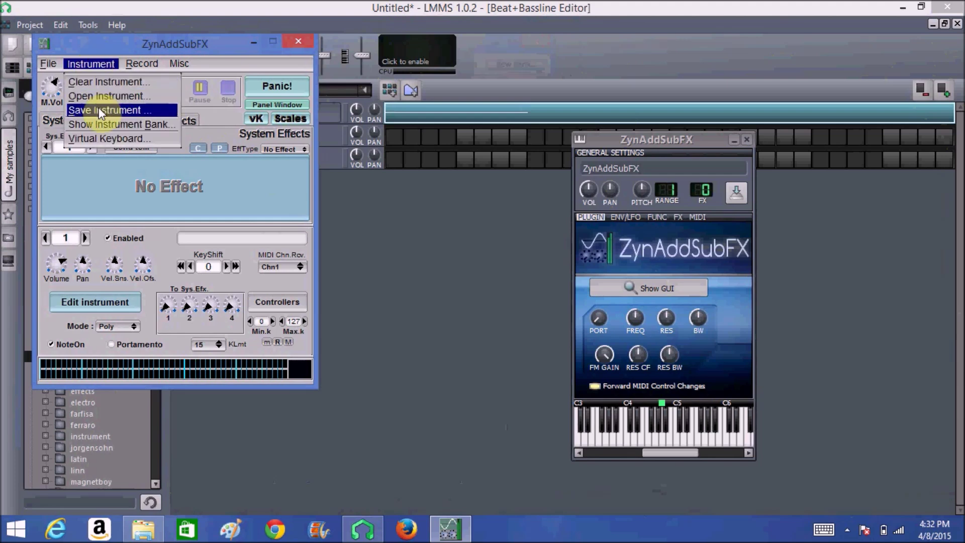
pyautogui.click(103, 124)
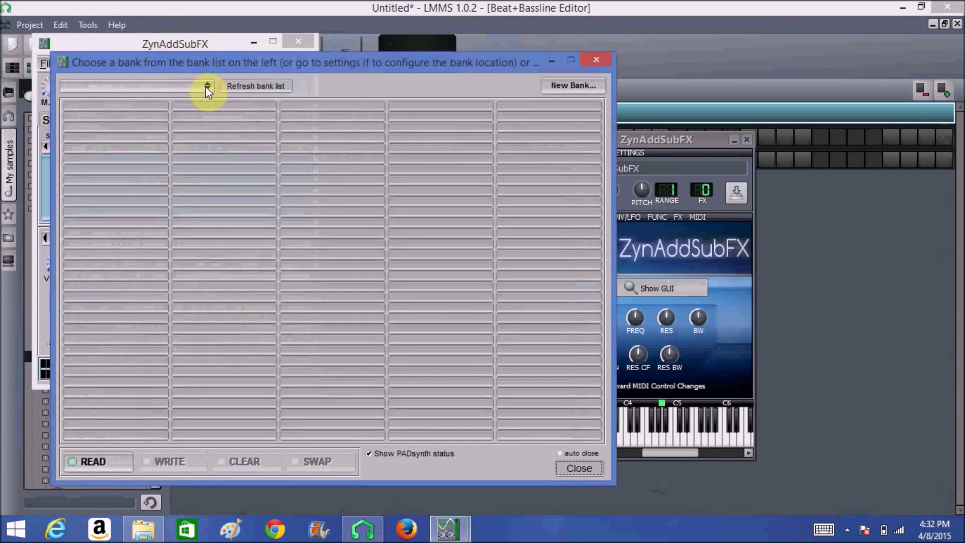
pyautogui.click(205, 85)
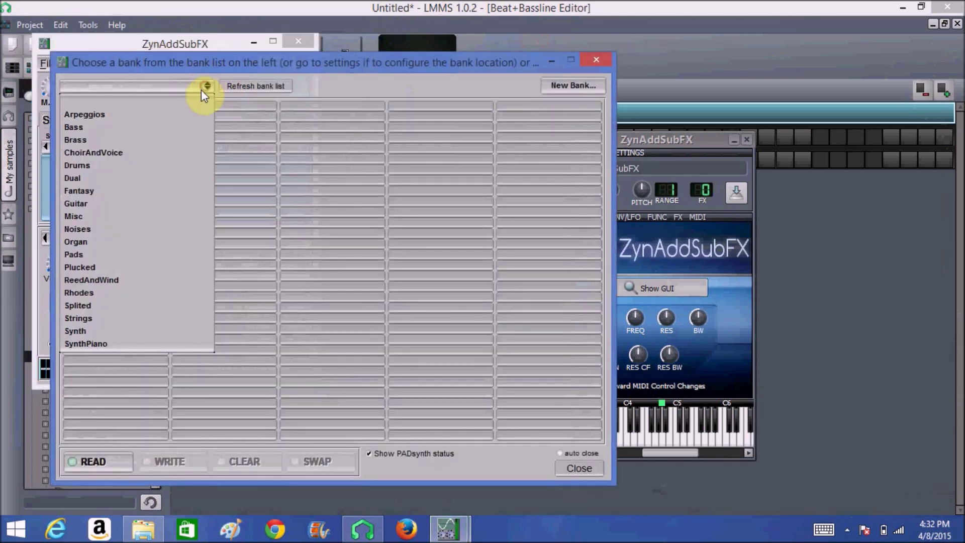
pyautogui.click(106, 344)
pyautogui.click(138, 108)
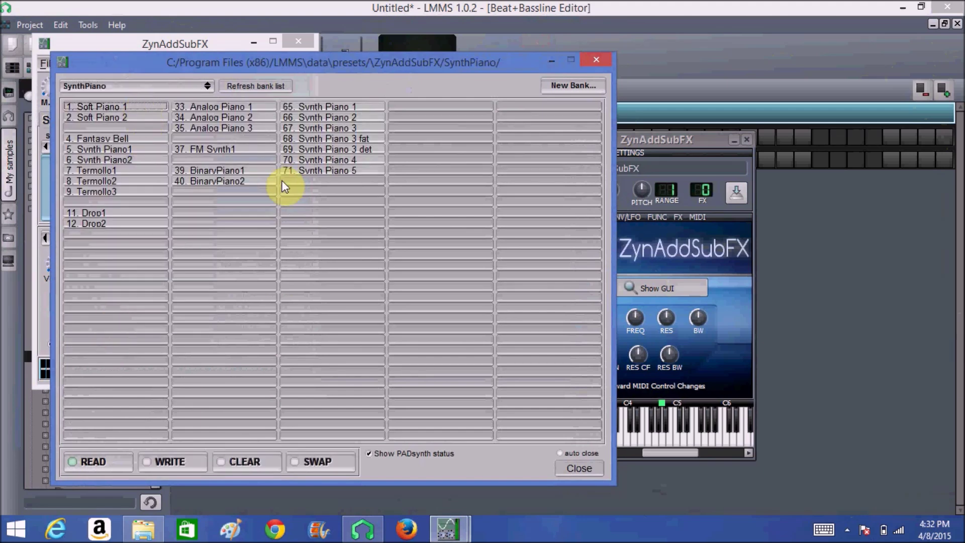
pyautogui.click(596, 59)
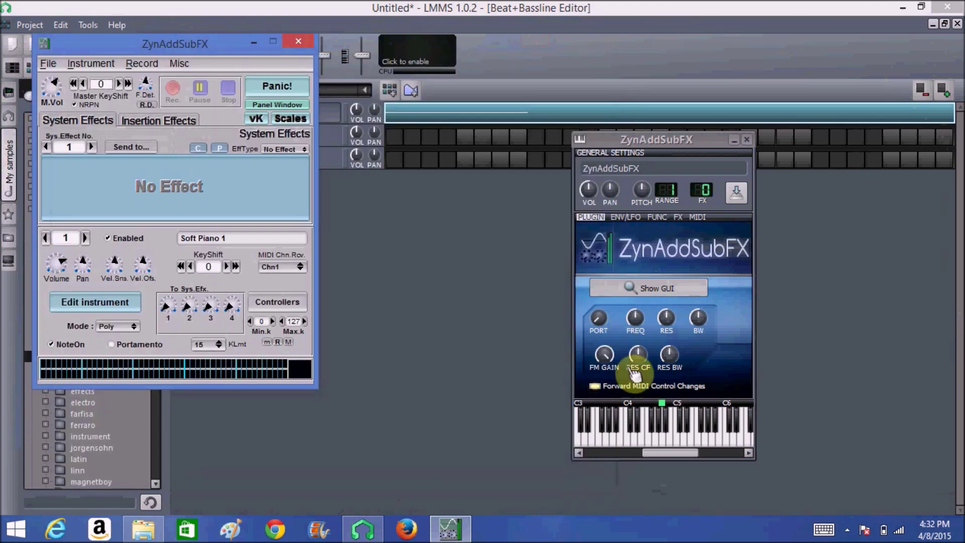
pyautogui.click(635, 431)
pyautogui.click(683, 439)
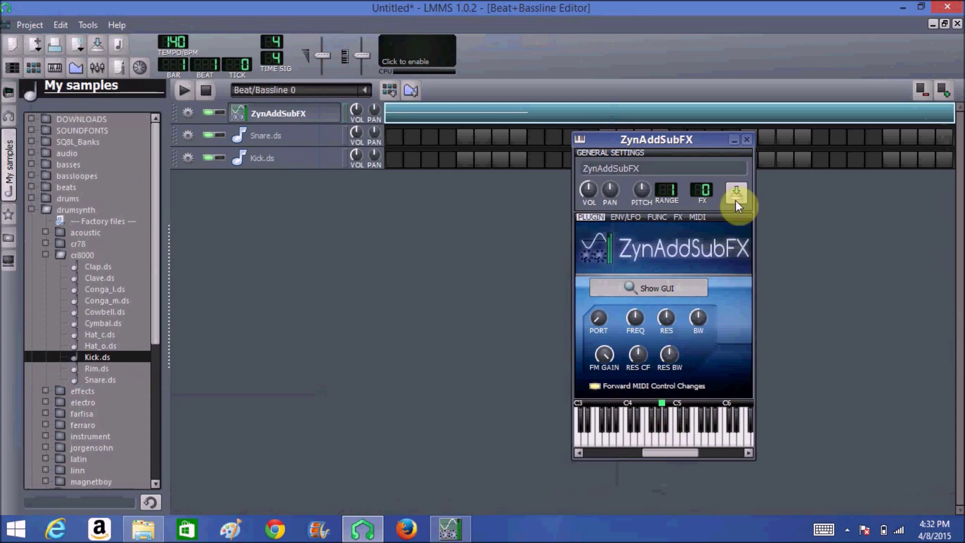
pyautogui.click(748, 139)
# Step: Add quarter notes on G5, E5 and C5 in sequence after the A4 note in the ZynAddSubFX pattern
pyautogui.doubleClick(473, 113)
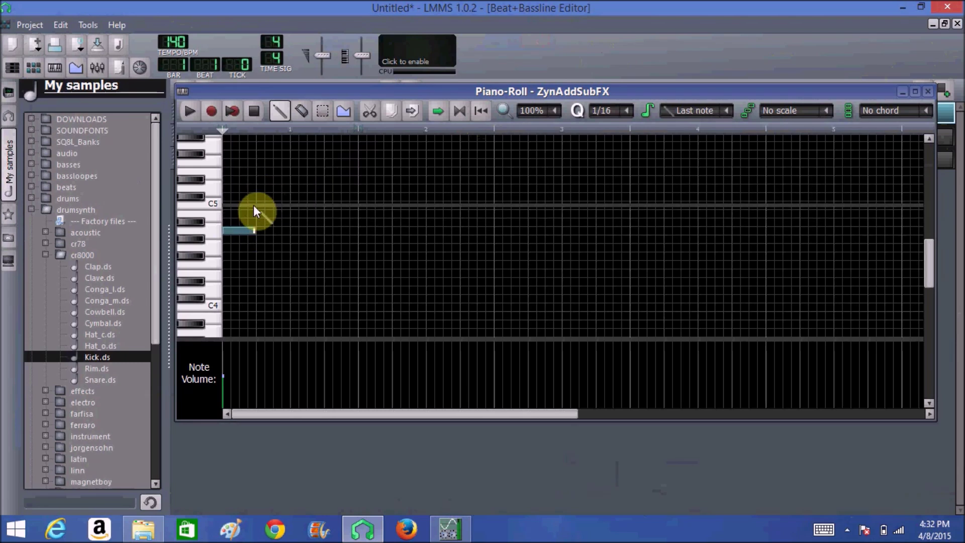
pyautogui.click(262, 145)
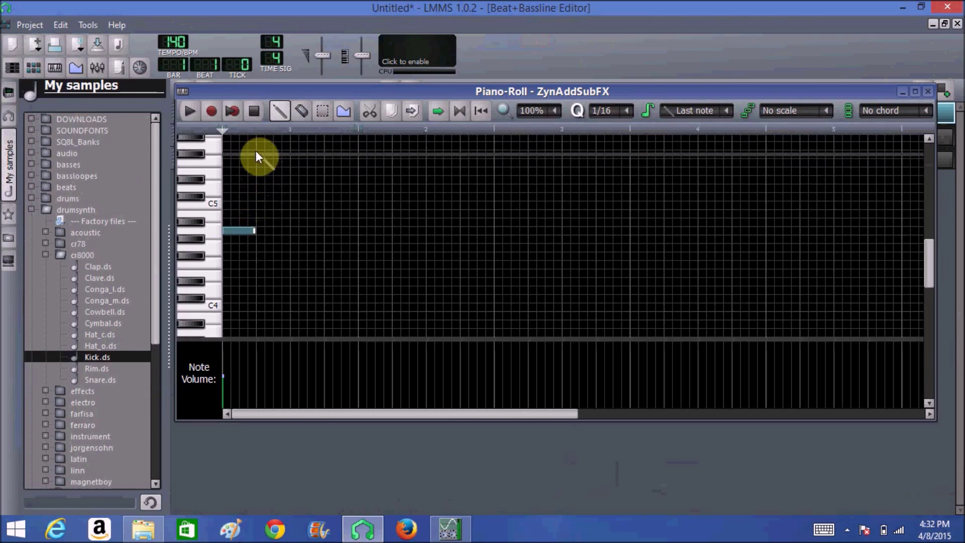
pyautogui.click(293, 172)
pyautogui.click(328, 203)
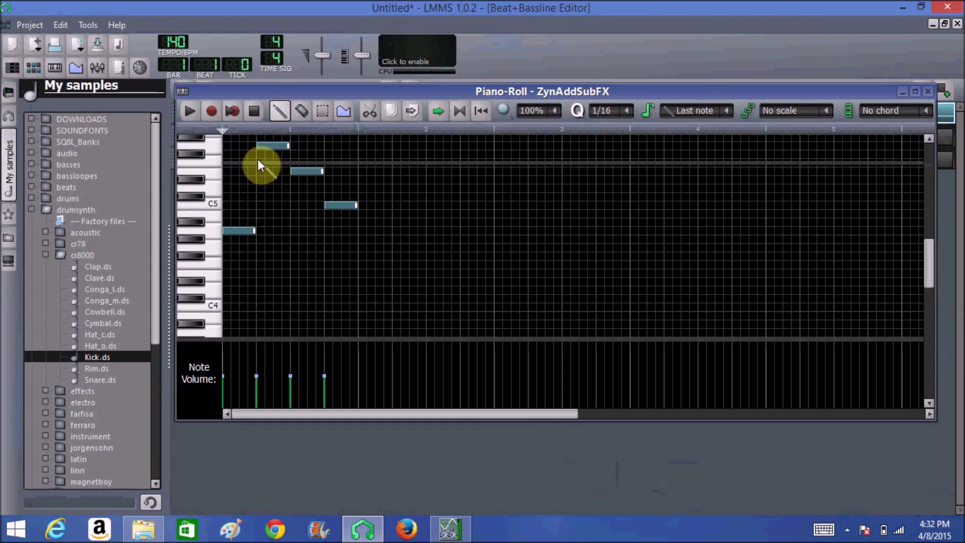
# Step: Select all four notes of the ZynAddSubFX pattern, shorten them to eighth notes, and close the Piano-Roll
pyautogui.click(322, 111)
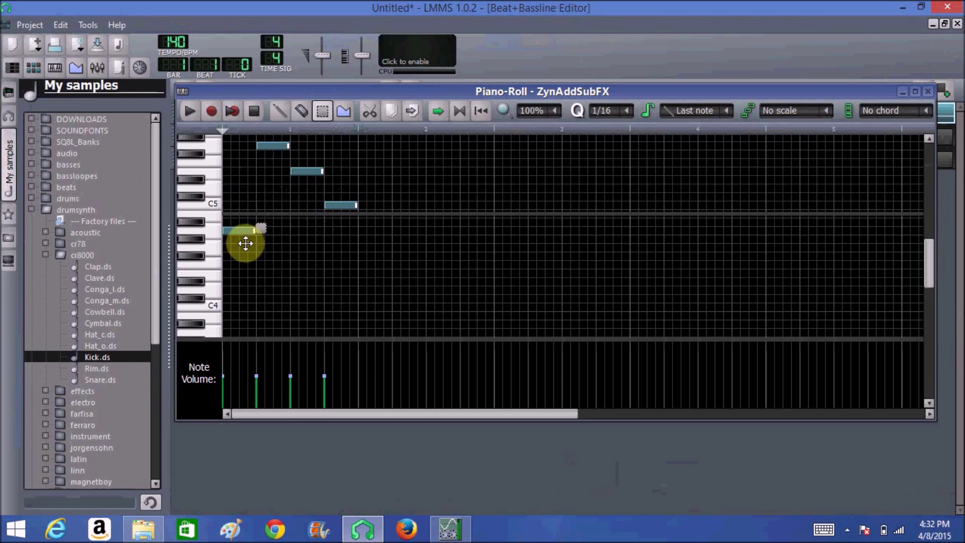
pyautogui.moveTo(247, 244); pyautogui.dragTo(372, 154)
pyautogui.moveTo(240, 261); pyautogui.dragTo(367, 138)
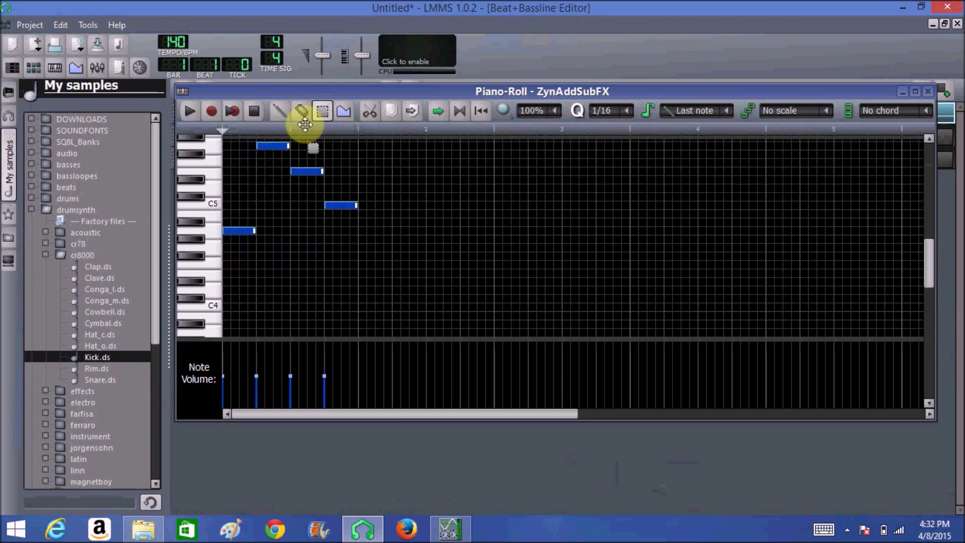
pyautogui.click(279, 110)
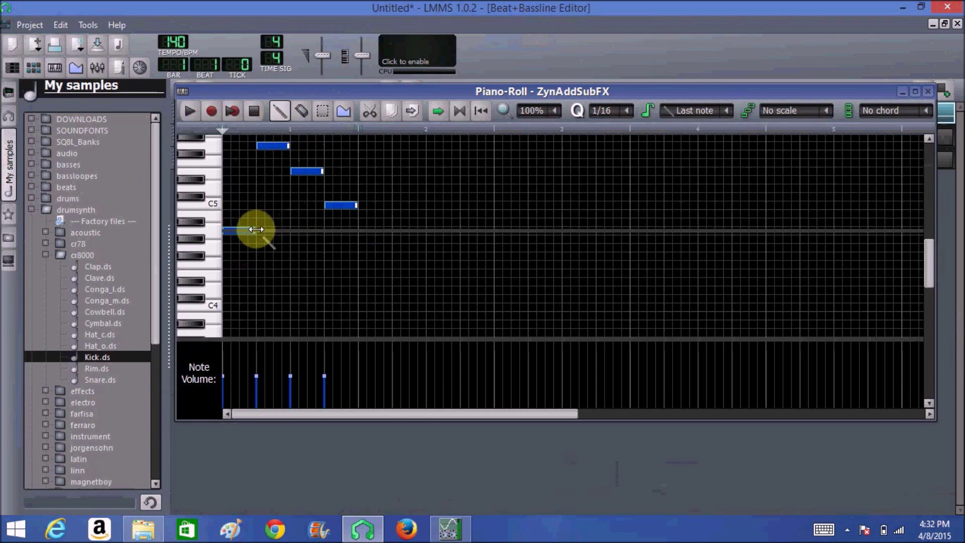
pyautogui.moveTo(253, 233); pyautogui.dragTo(232, 231)
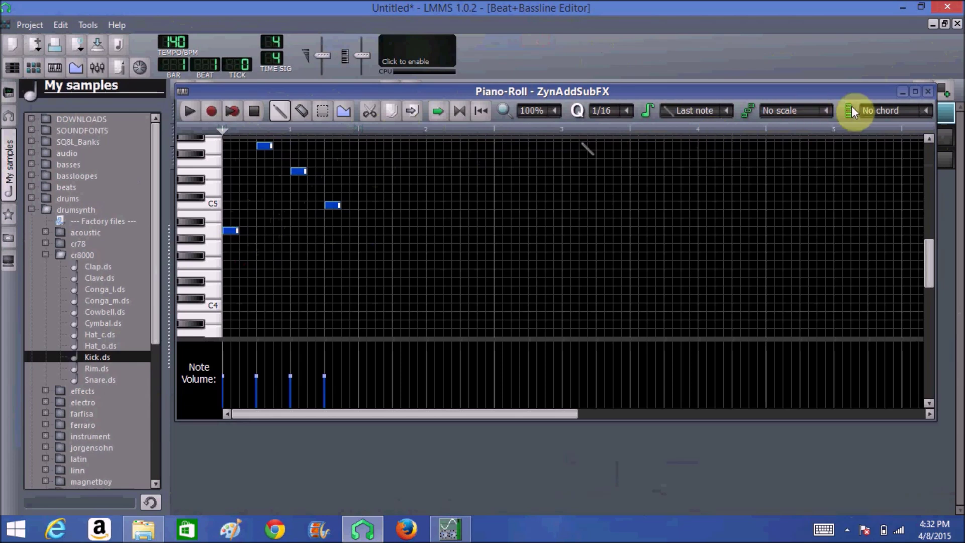
pyautogui.click(929, 92)
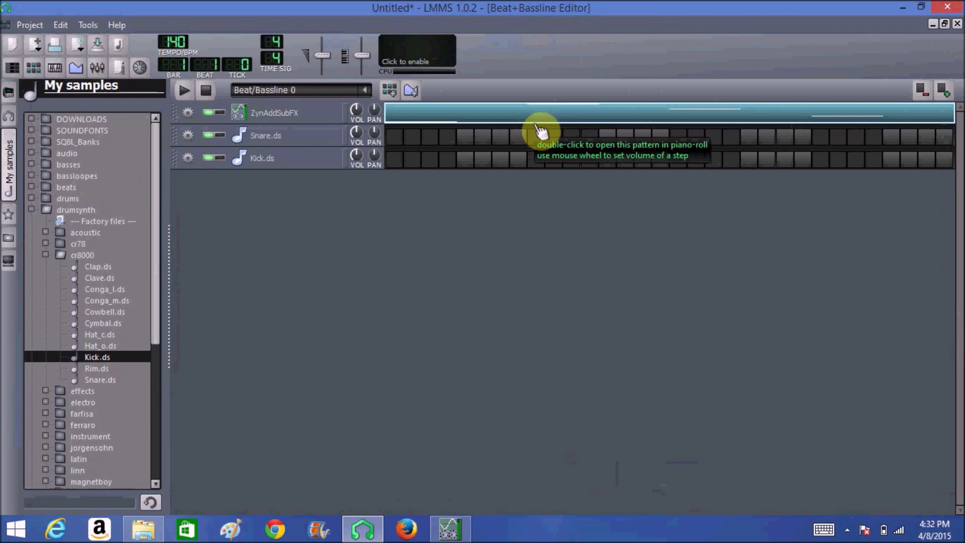
# Step: Place kick hits on steps 1, 3, 9, 12, 17, 19, 25 and 27 of the Kick.ds track
pyautogui.click(397, 162)
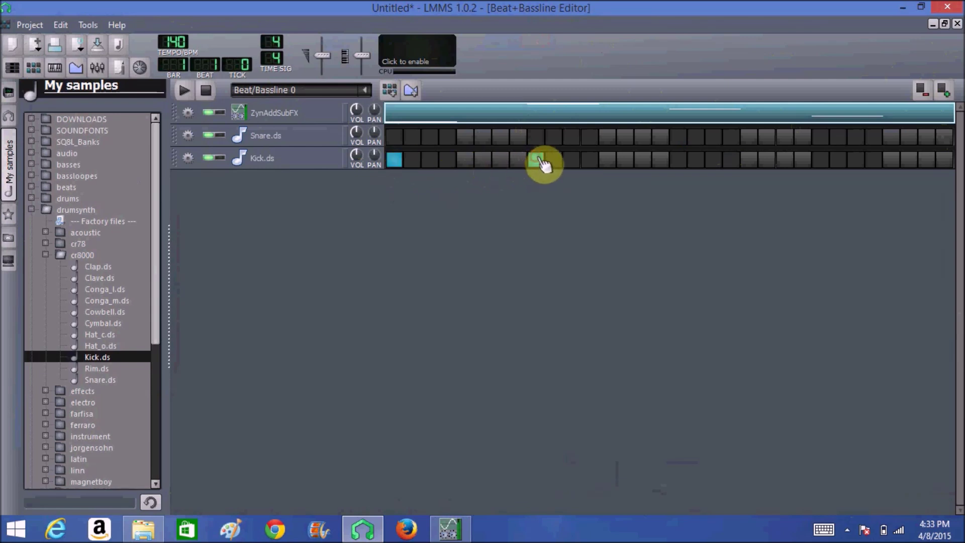
pyautogui.click(537, 161)
pyautogui.click(680, 161)
pyautogui.click(821, 160)
pyautogui.click(430, 160)
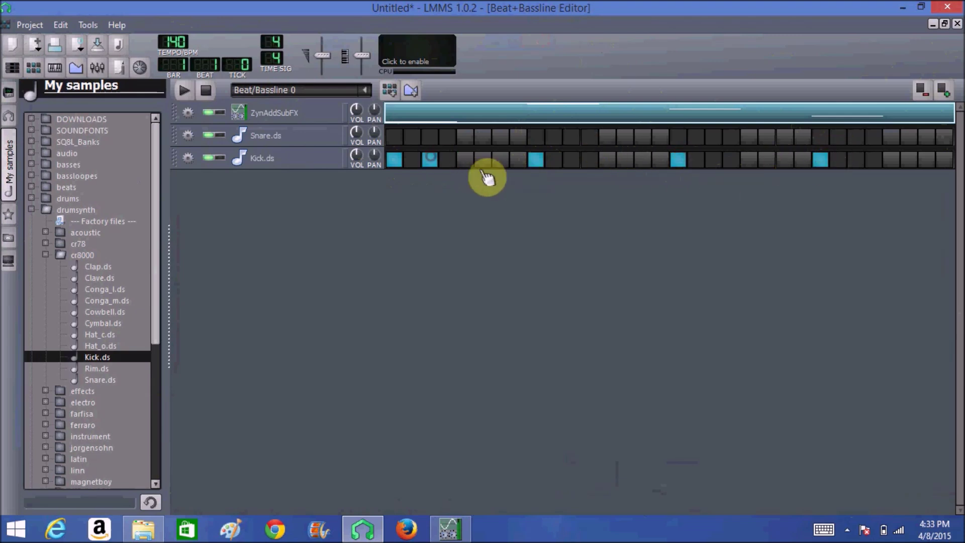
pyautogui.click(733, 161)
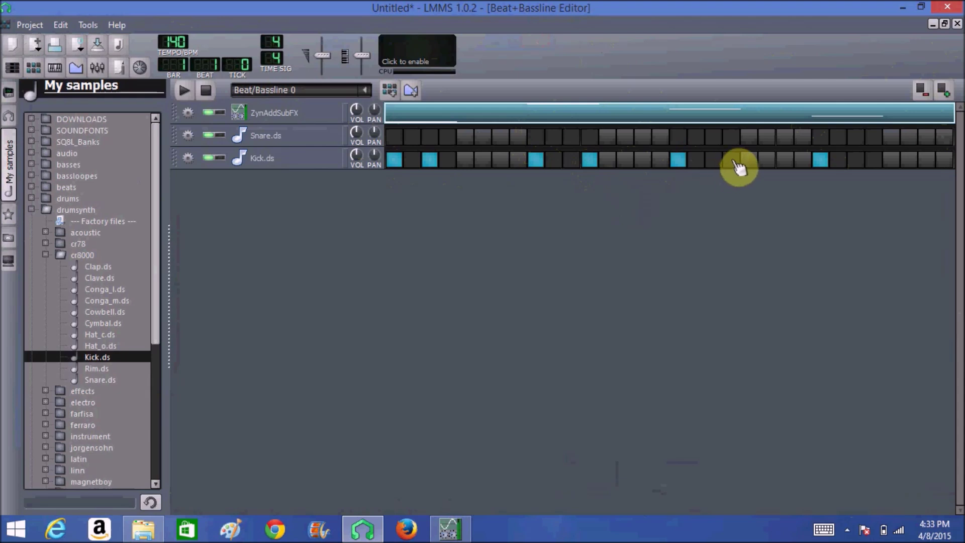
pyautogui.click(858, 161)
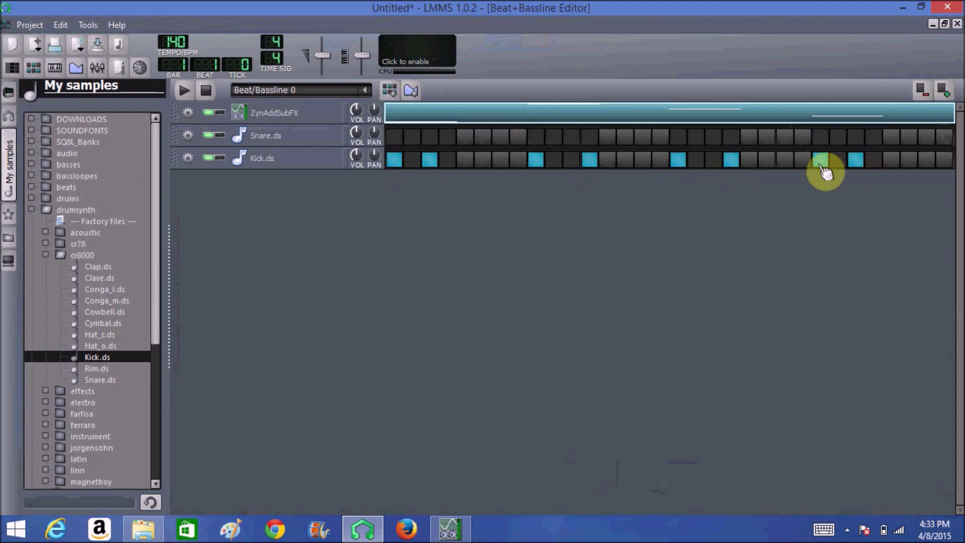
pyautogui.click(716, 159)
pyautogui.click(732, 160)
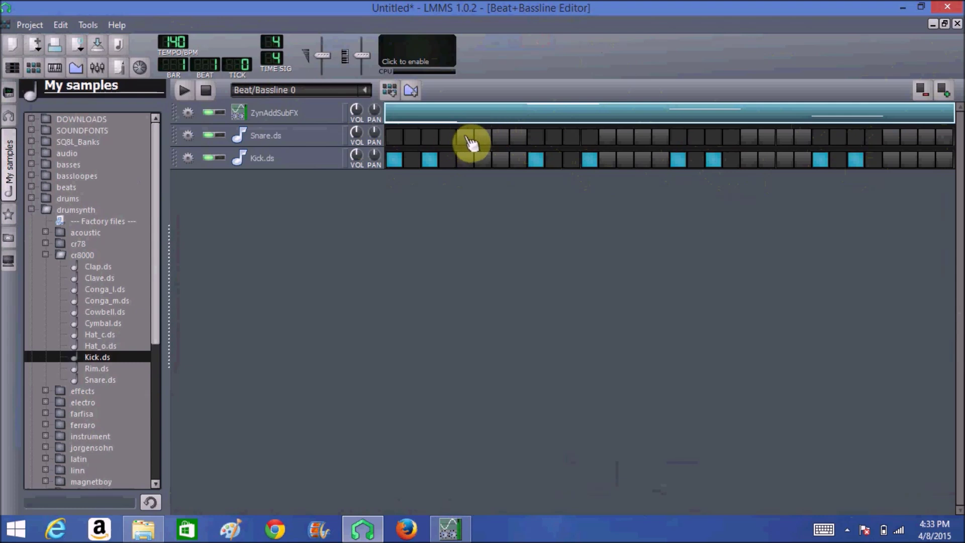
# Step: Place snare hits on steps 5, 13, 21 and 29 of the Snare.ds track, and play the beat through
pyautogui.click(466, 137)
pyautogui.click(607, 136)
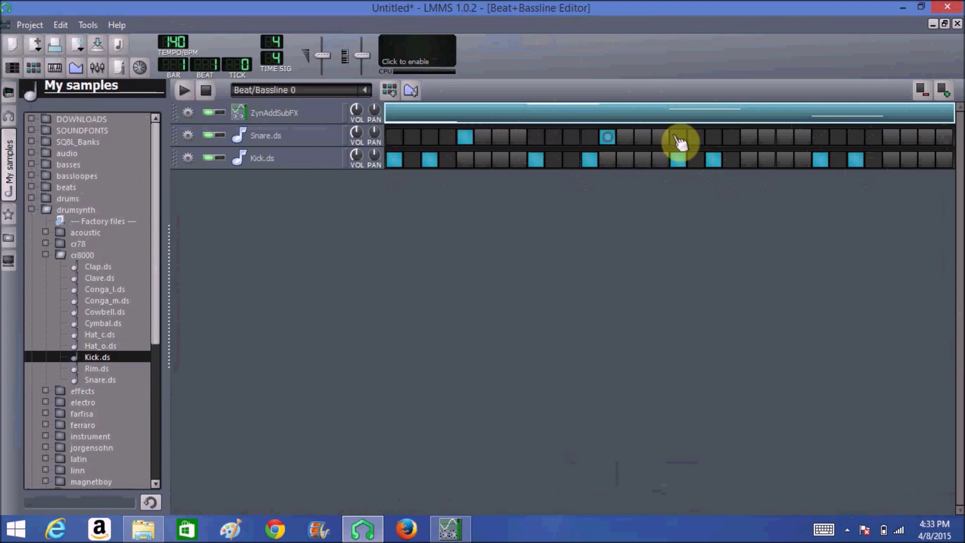
pyautogui.click(749, 136)
pyautogui.click(891, 137)
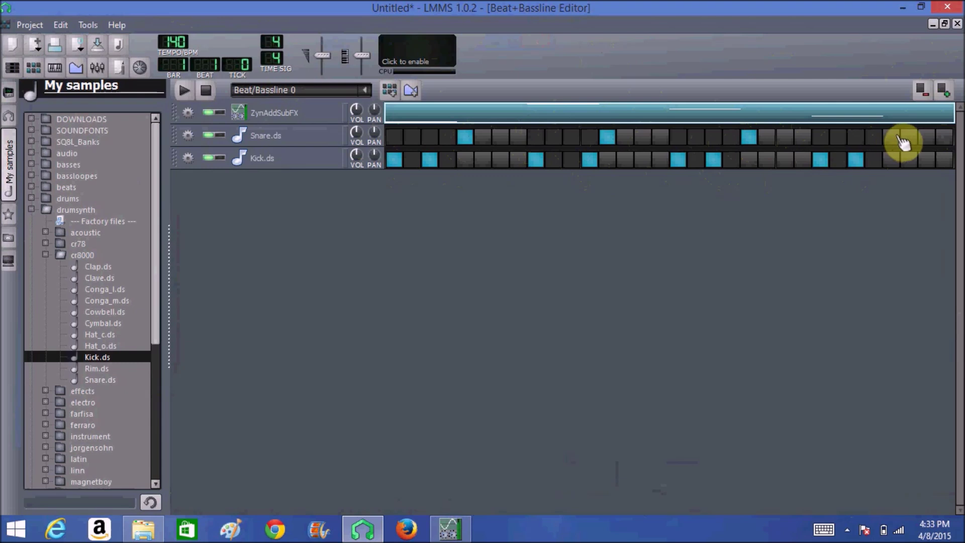
pyautogui.click(185, 91)
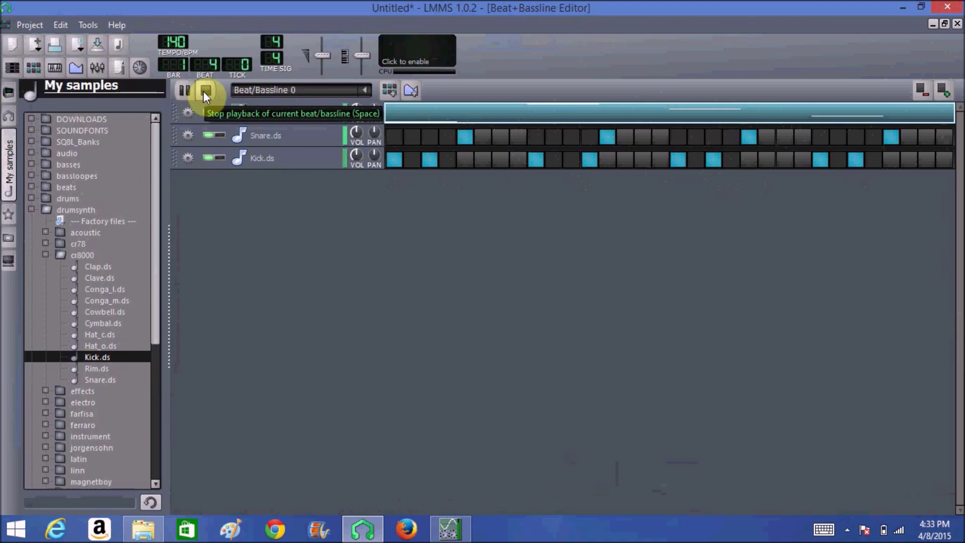
pyautogui.click(203, 91)
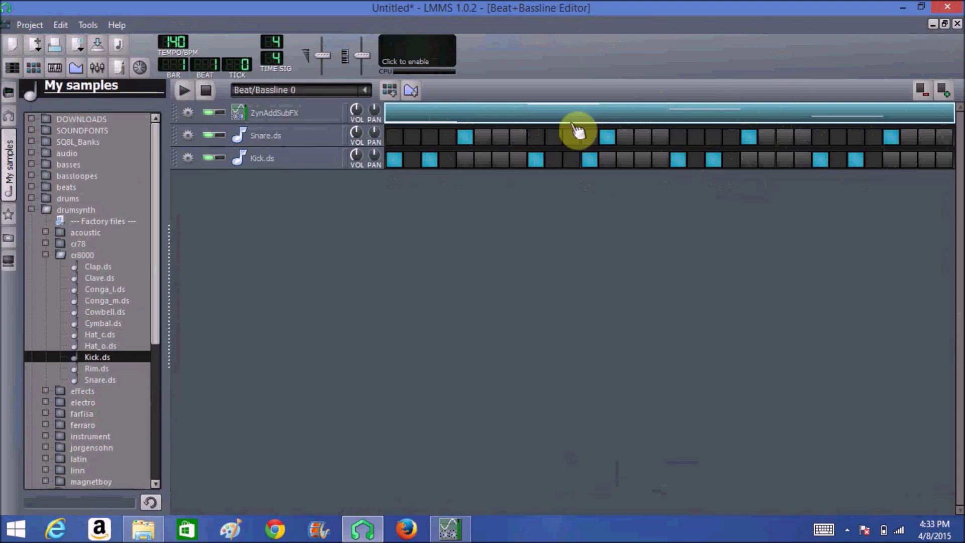
# Step: Clear all the hits from the Snare.ds track
pyautogui.click(610, 141)
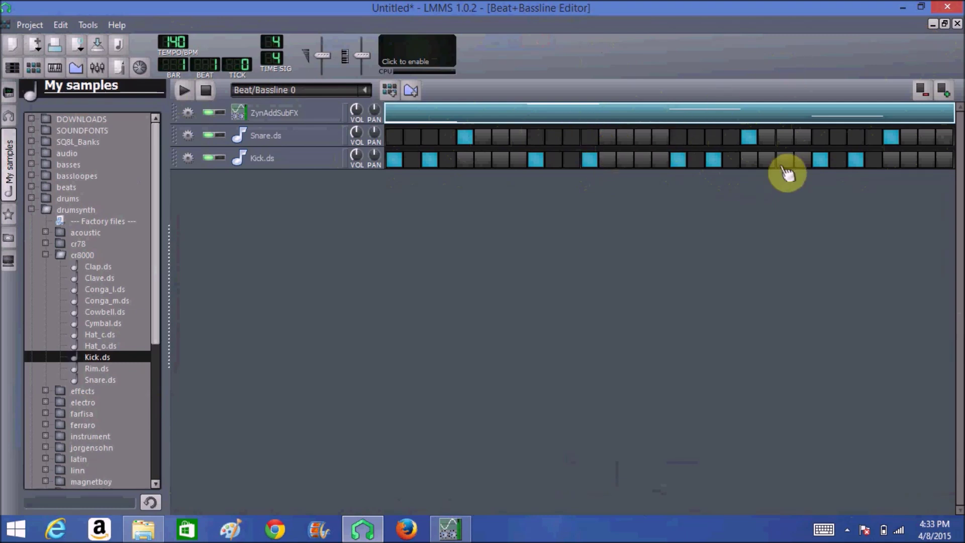
pyautogui.click(750, 139)
pyautogui.click(887, 142)
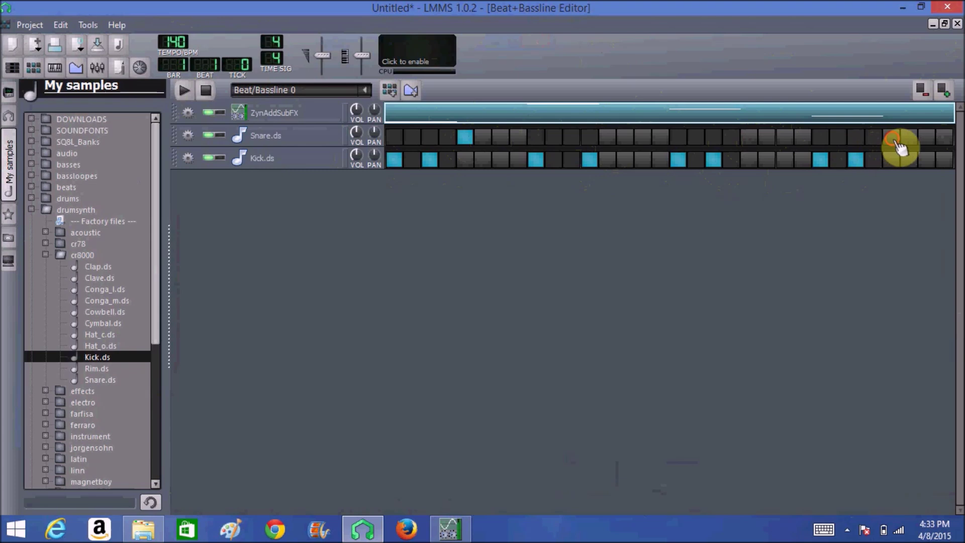
pyautogui.click(463, 139)
# Step: Clear the kick hits on steps 3, 9, 12, 19, 25 and 27, keeping only those on steps 1 and 17
pyautogui.click(435, 162)
pyautogui.click(536, 161)
pyautogui.click(592, 161)
pyautogui.click(713, 161)
pyautogui.click(856, 160)
pyautogui.click(820, 160)
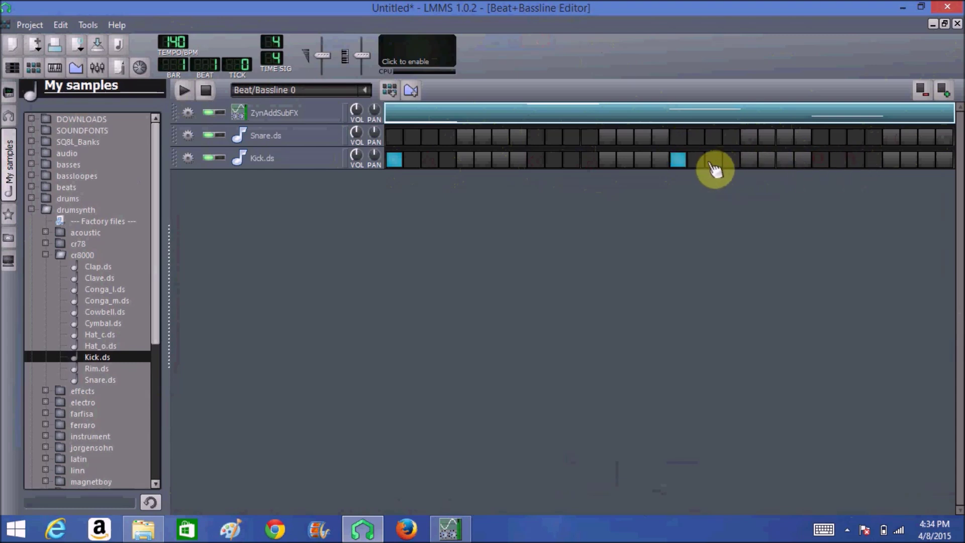
# Step: Add kick hits on steps 3 and 20 and snare hits on steps 9 and 25, and play the half-time beat
pyautogui.click(430, 160)
pyautogui.click(732, 161)
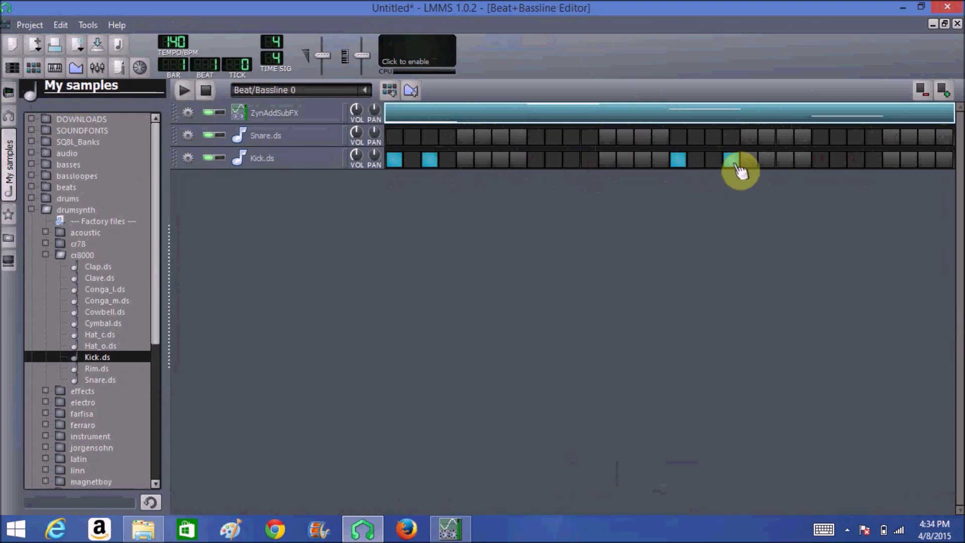
pyautogui.click(536, 138)
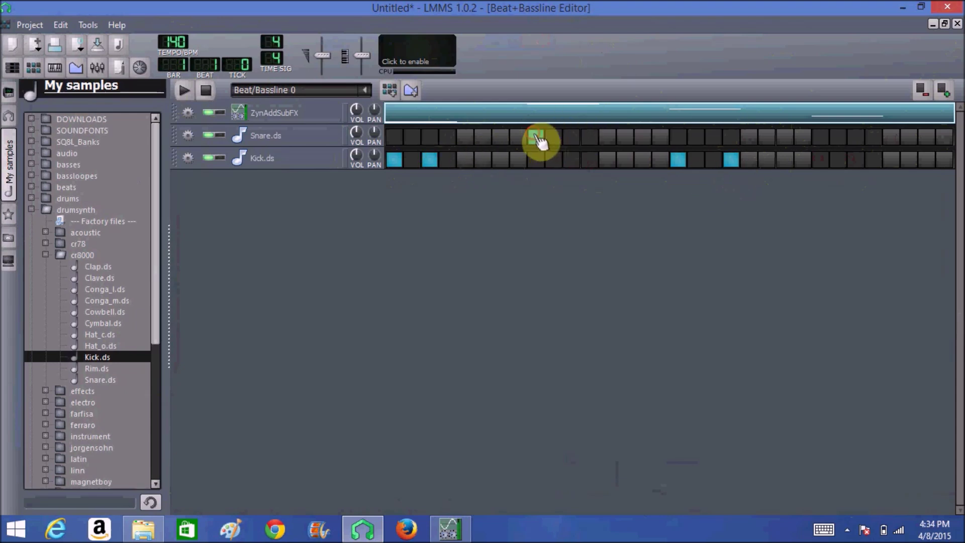
pyautogui.click(822, 140)
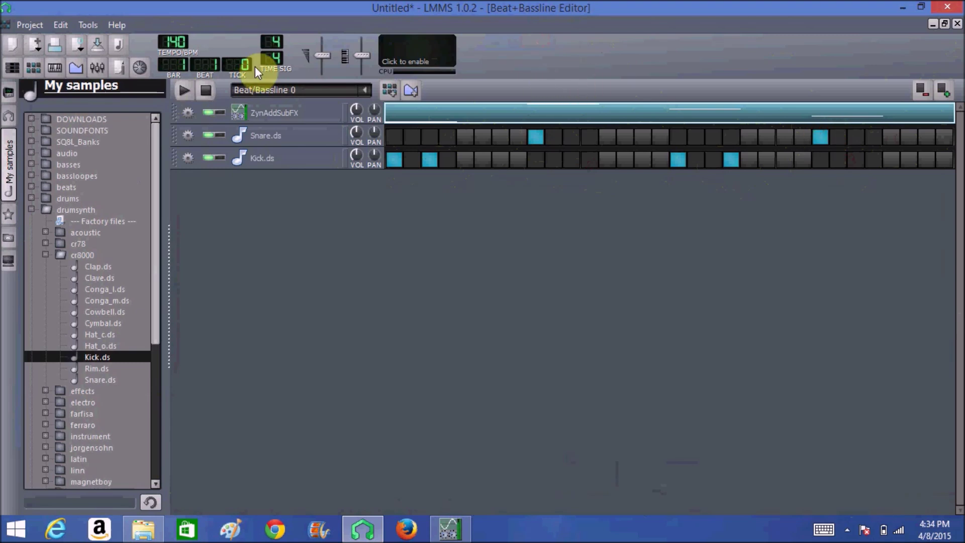
pyautogui.click(187, 92)
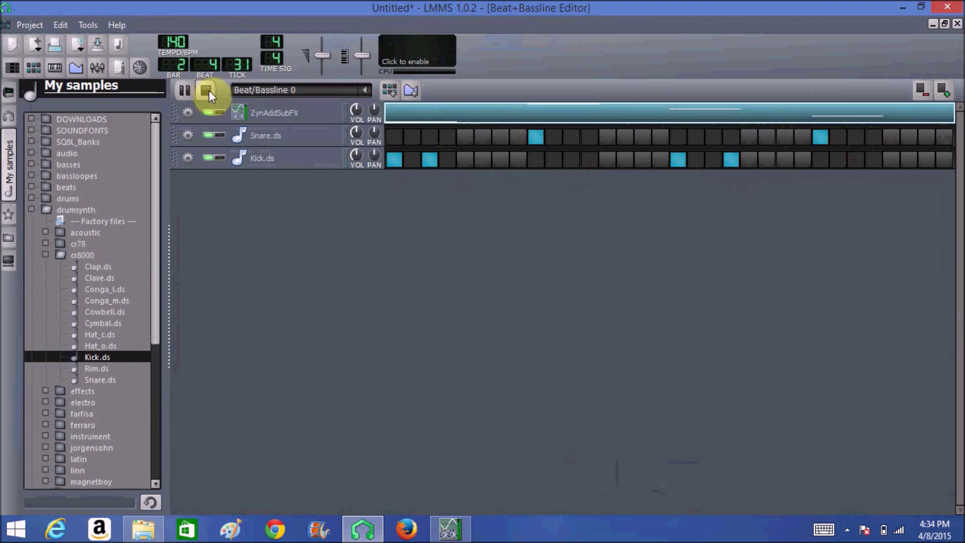
pyautogui.click(206, 89)
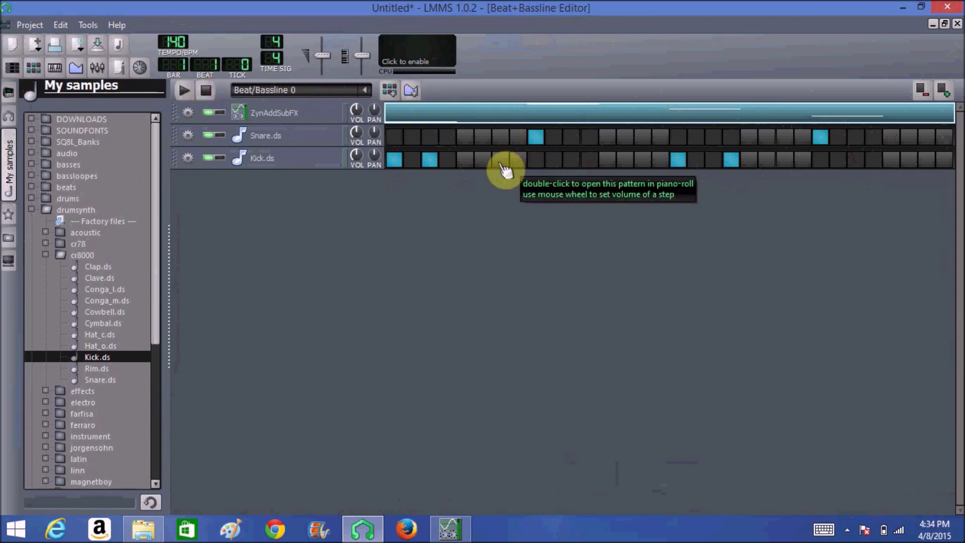
# Step: Move the snare hit from step 9 to step 5 and the kick hit from step 20 to step 19
pyautogui.click(535, 136)
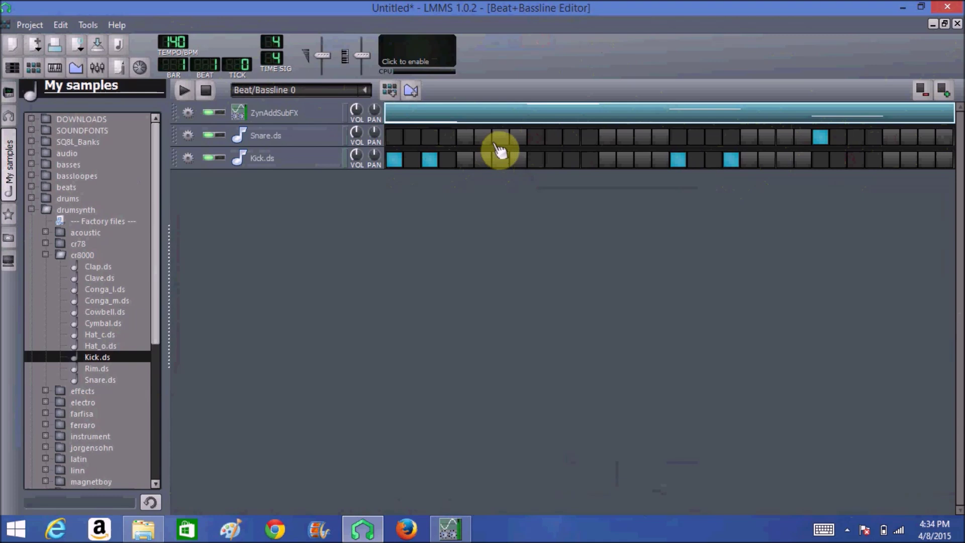
pyautogui.click(465, 136)
pyautogui.click(731, 160)
pyautogui.click(715, 160)
# Step: Replace the snare on step 25 with a kick, and add kicks on steps 9, 12 and 28 and snares on steps 13, 21 and 29
pyautogui.click(821, 137)
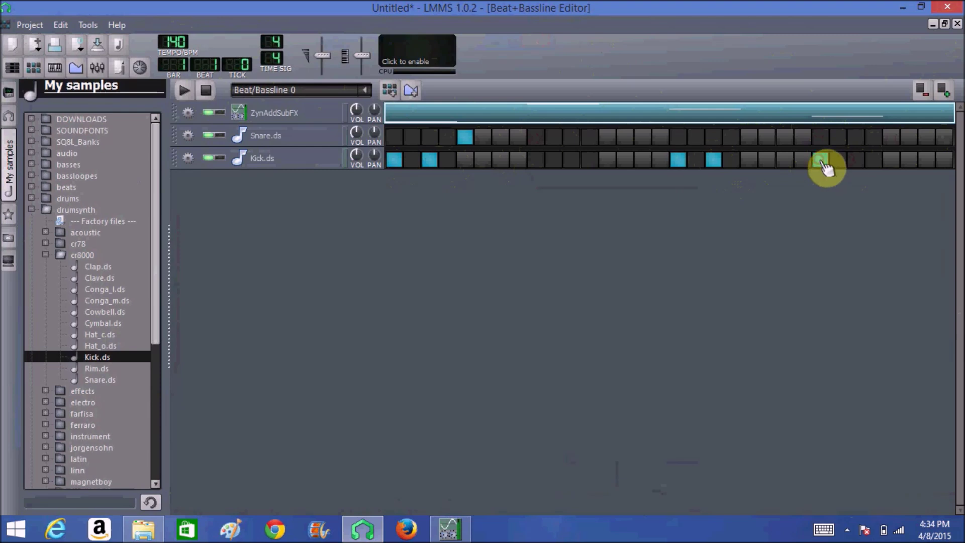
pyautogui.click(873, 159)
pyautogui.click(536, 160)
pyautogui.click(590, 160)
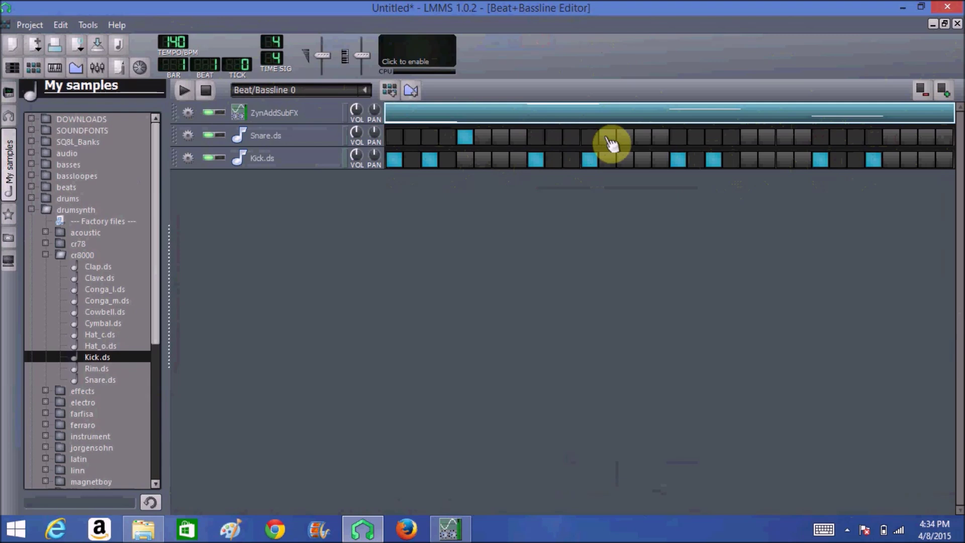
pyautogui.click(607, 137)
pyautogui.click(749, 137)
pyautogui.click(894, 138)
# Step: Play the full-time beat at a tempo of 100 BPM, and set the tempo back to 140 BPM
pyautogui.moveTo(176, 42); pyautogui.dragTo(182, 42)
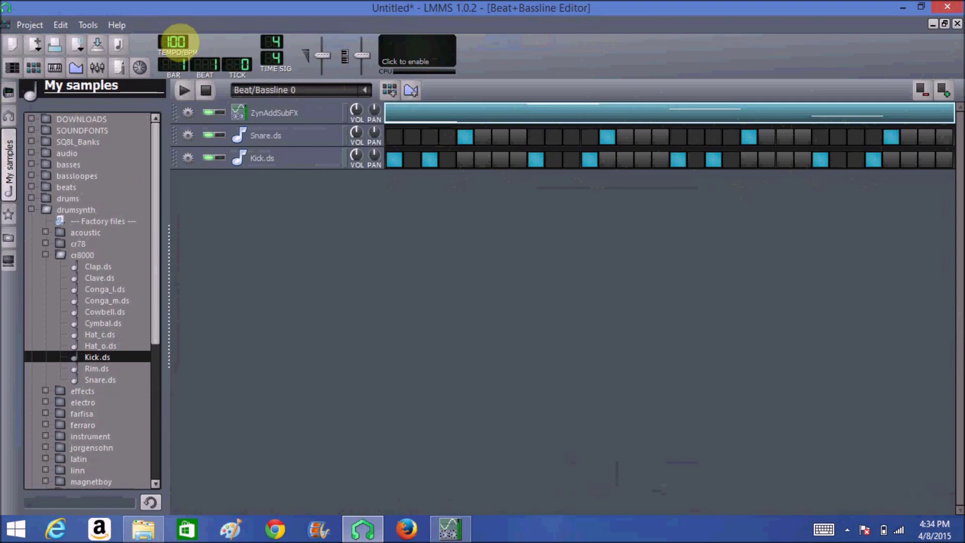
pyautogui.click(185, 91)
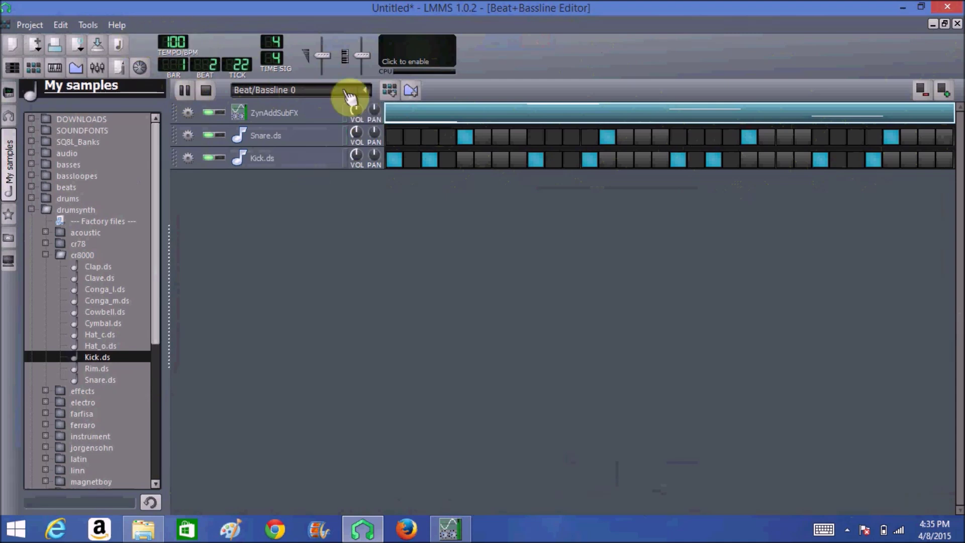
pyautogui.click(205, 90)
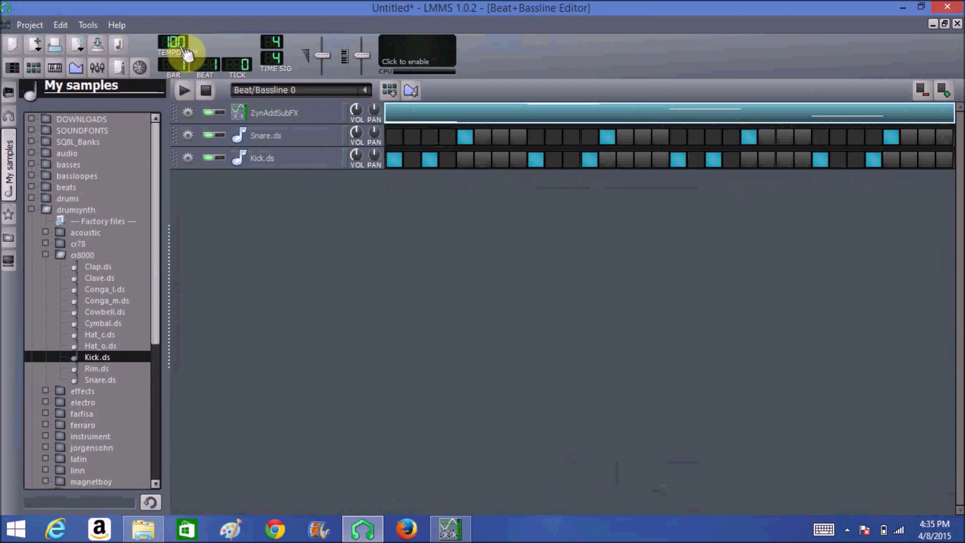
pyautogui.moveTo(183, 42); pyautogui.dragTo(176, 41)
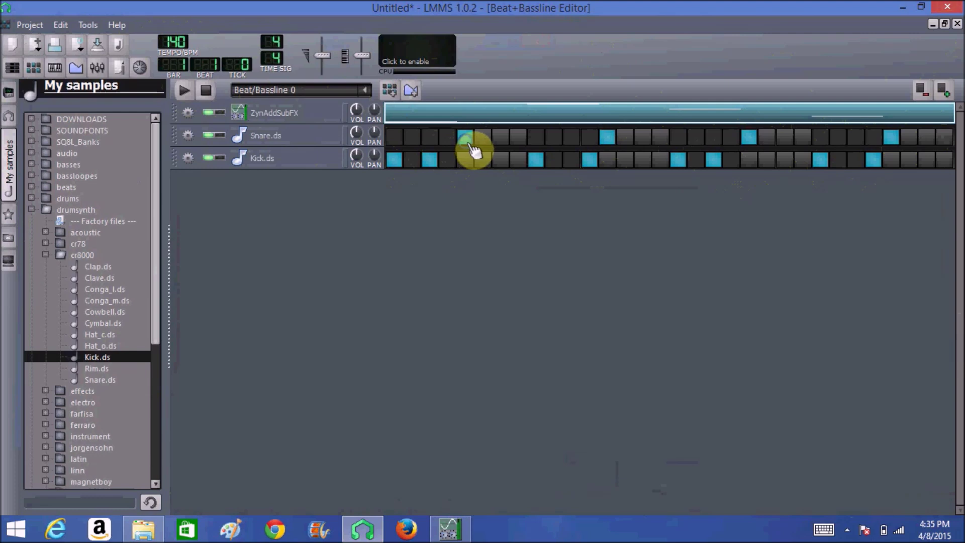
# Step: Clear the snare hits on steps 5, 13, 21 and 29 and the kick hits on steps 9, 12, 17 and 19
pyautogui.rightClick(467, 143)
pyautogui.click(463, 135)
pyautogui.click(537, 160)
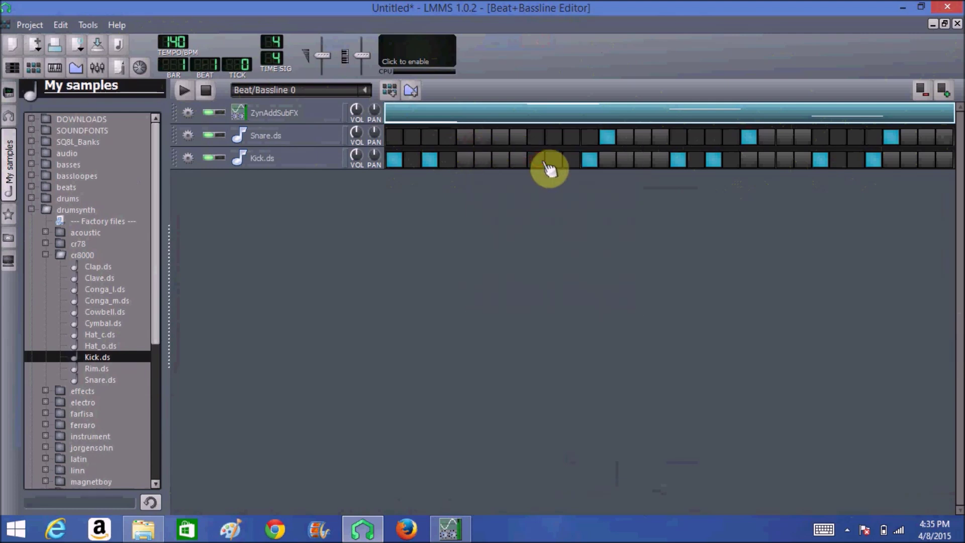
pyautogui.click(591, 160)
pyautogui.click(608, 136)
pyautogui.click(679, 161)
pyautogui.click(715, 159)
pyautogui.click(749, 138)
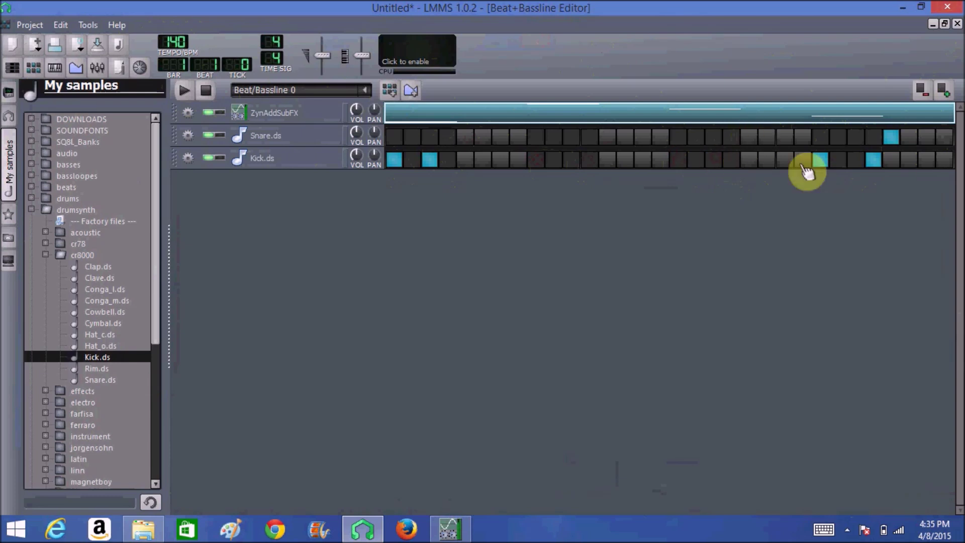
pyautogui.click(892, 137)
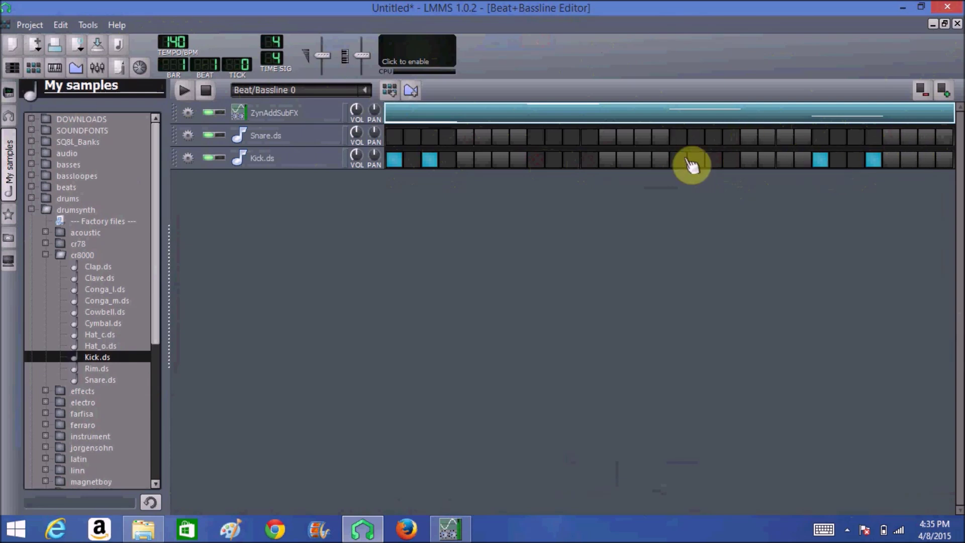
# Step: Restore the half-time beat with snares on steps 9 and 25 and kicks on 17 and 20, clearing the kicks on 25 and 28
pyautogui.click(535, 136)
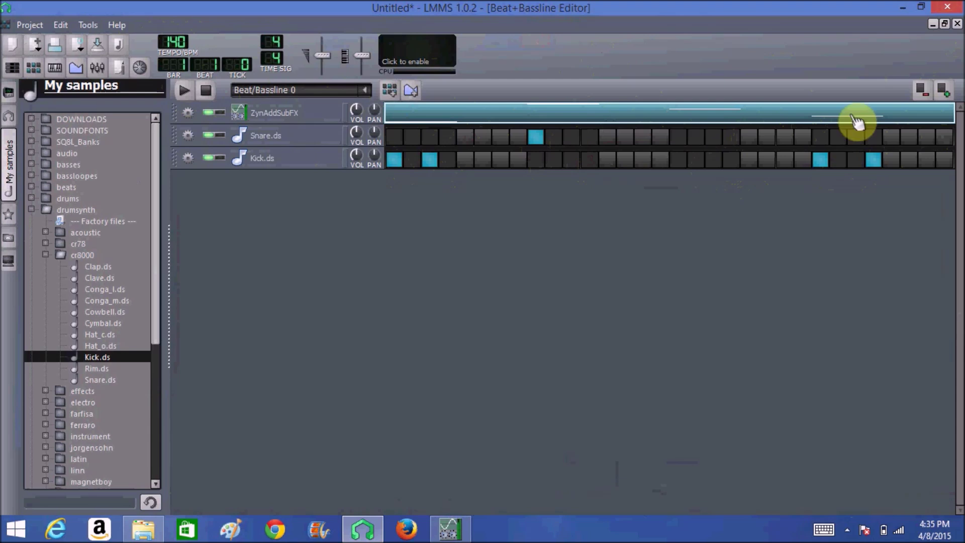
pyautogui.click(678, 160)
pyautogui.click(731, 160)
pyautogui.click(819, 160)
pyautogui.click(874, 159)
pyautogui.click(821, 137)
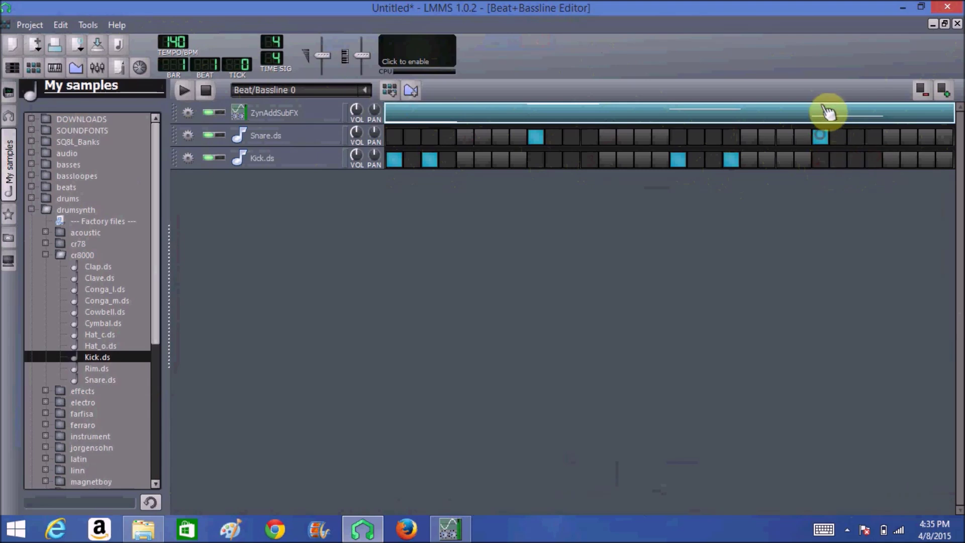
# Step: Copy the four-note ZynAddSubFX melody in the Piano-Roll and place the copy at the same pitches in the second bar
pyautogui.doubleClick(826, 115)
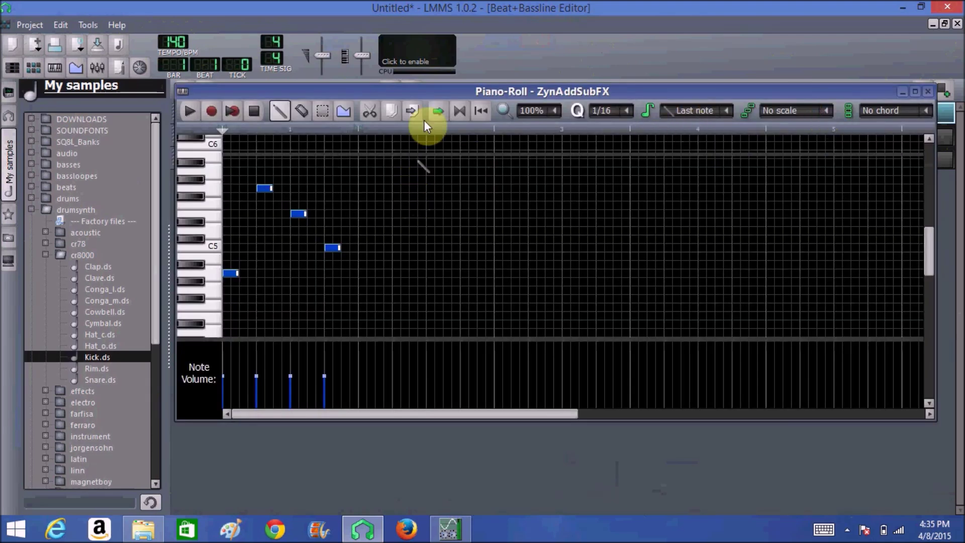
pyautogui.click(322, 112)
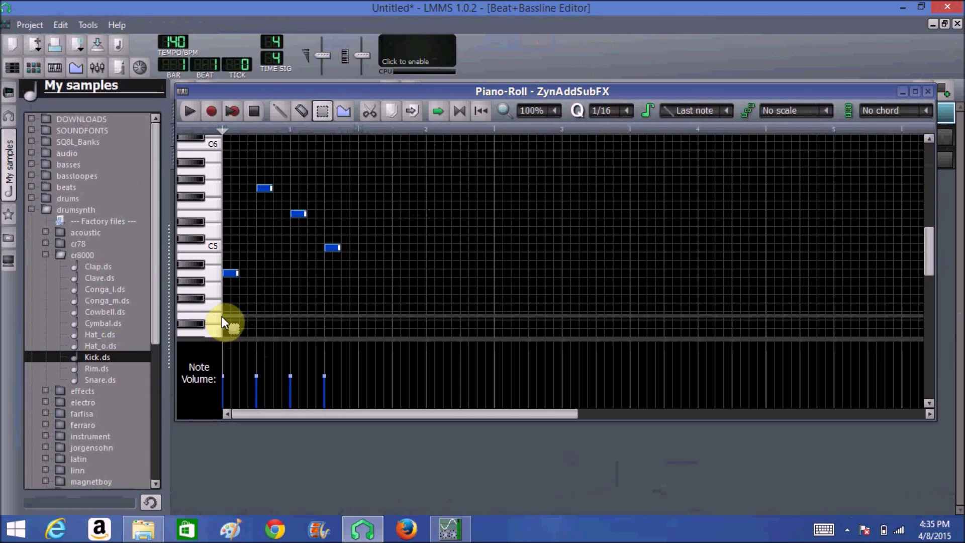
pyautogui.moveTo(234, 310); pyautogui.dragTo(238, 199)
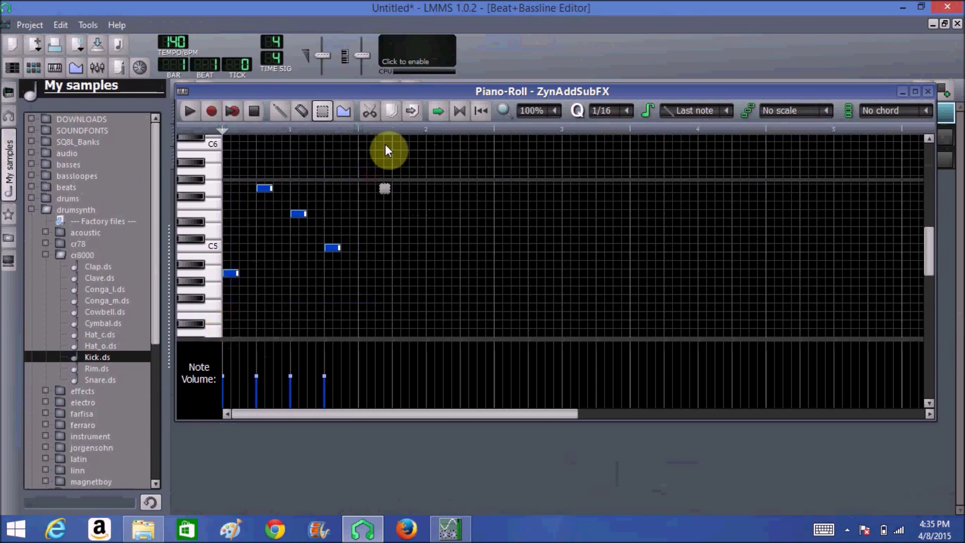
pyautogui.click(451, 250)
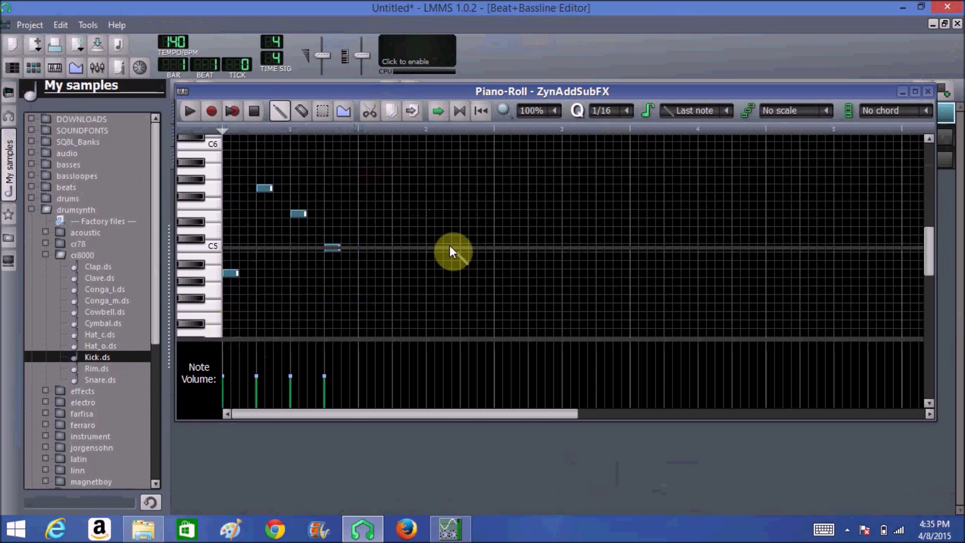
pyautogui.hotkey('ctrl', 'v')
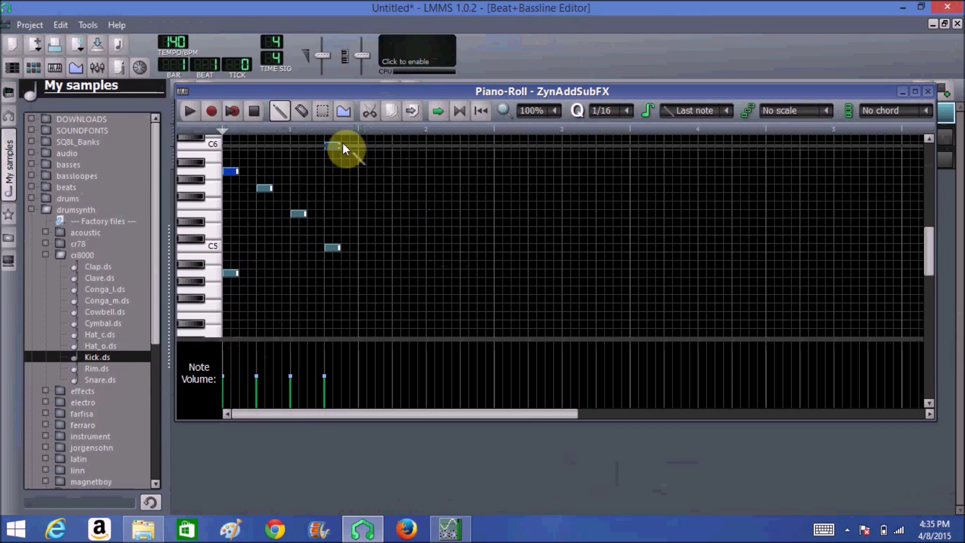
pyautogui.moveTo(333, 248); pyautogui.dragTo(469, 246)
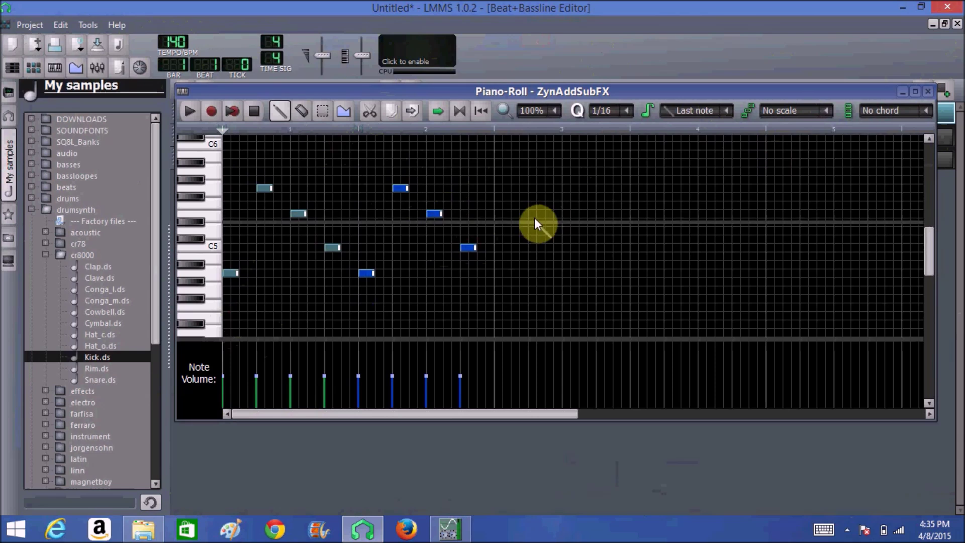
pyautogui.click(927, 91)
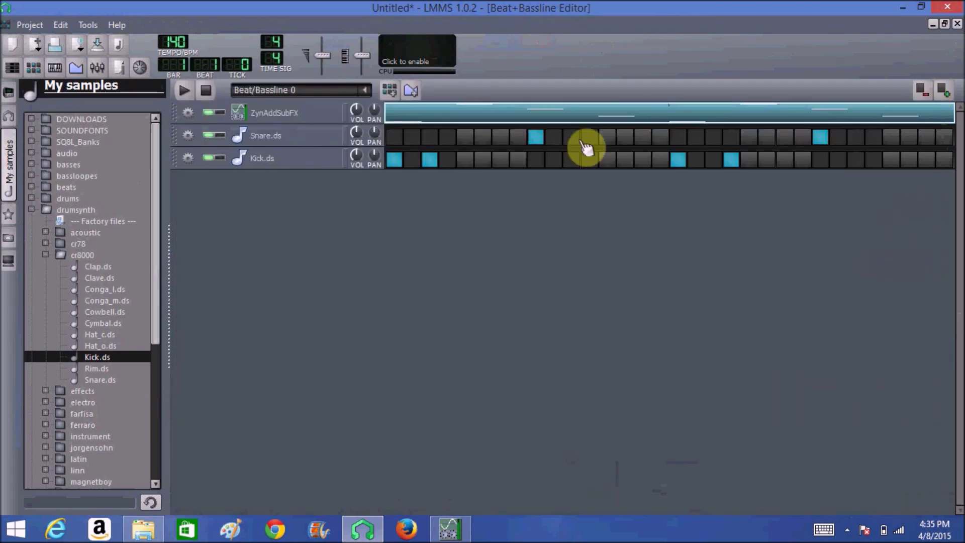
# Step: Play the two-bar melody together with the half-time beat, and stop playback
pyautogui.click(185, 90)
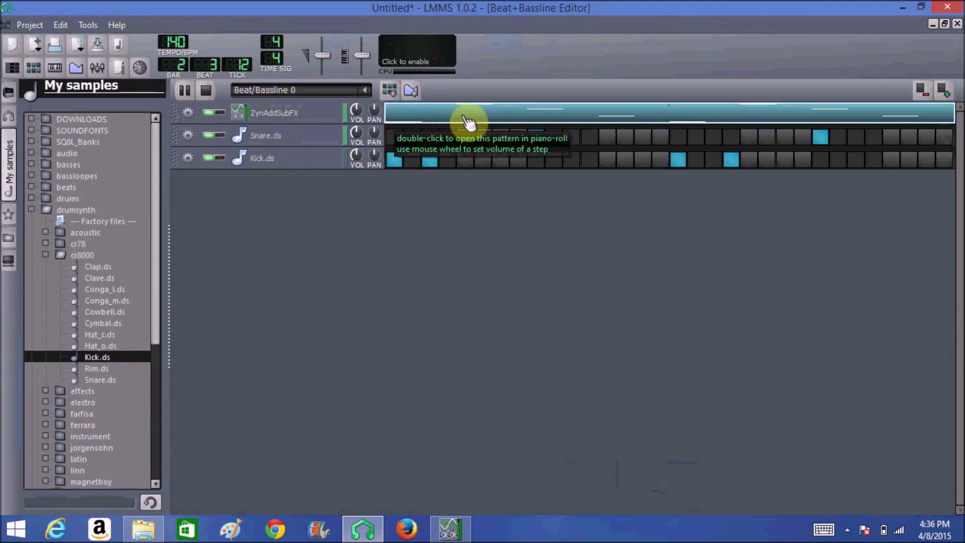
pyautogui.click(535, 136)
pyautogui.click(206, 91)
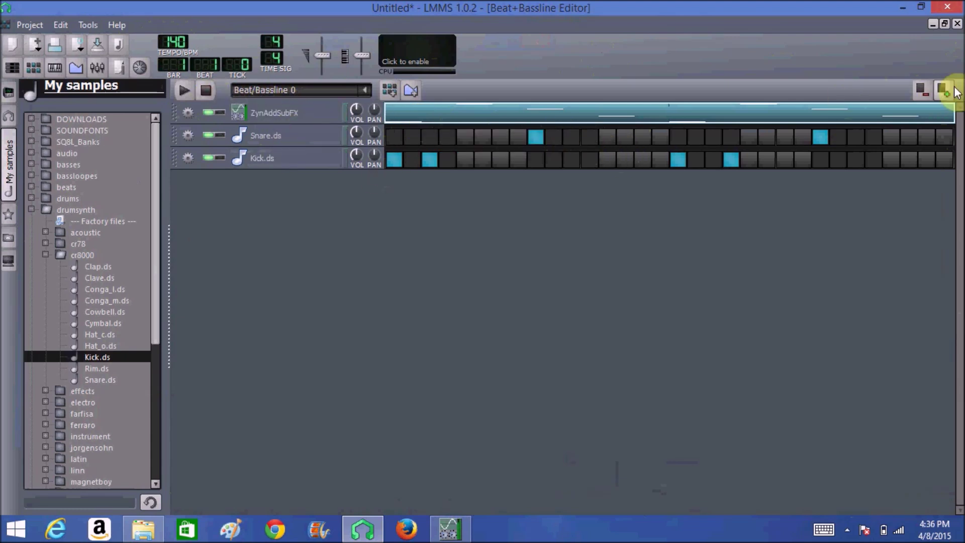
# Step: Restore the Beat+Bassline Editor window beside the Song-Editor, and place a Beat/Bassline 0 block at the start of the song
pyautogui.click(944, 24)
pyautogui.moveTo(592, 92); pyautogui.dragTo(691, 85)
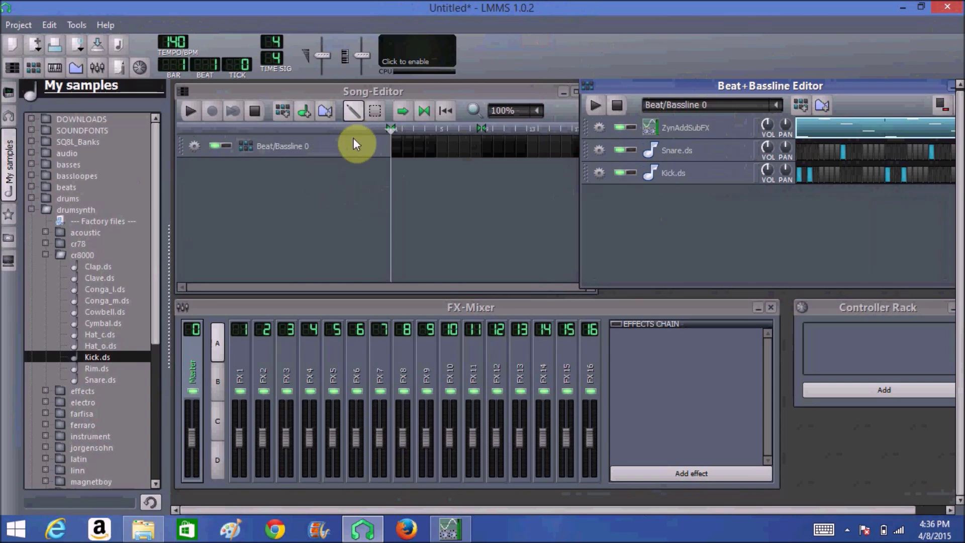
pyautogui.click(399, 146)
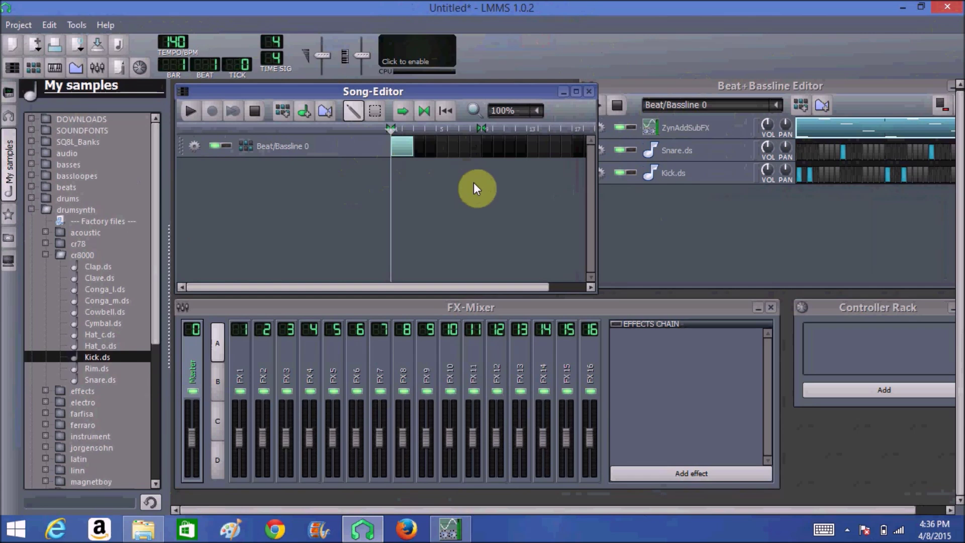
# Step: Extend the Beat/Bassline 0 block in the Song-Editor to eight bars, matching the loop end marker, and play the song
pyautogui.click(849, 140)
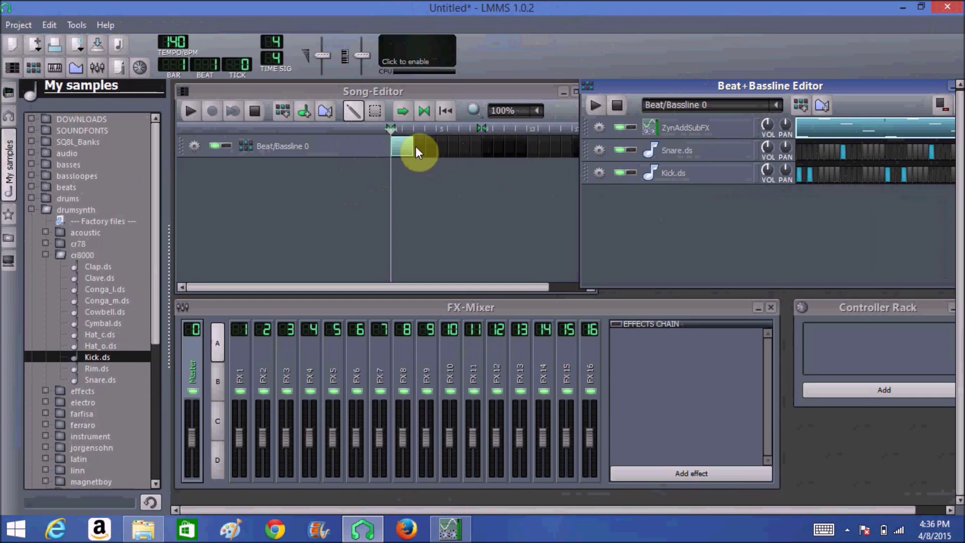
pyautogui.moveTo(416, 146); pyautogui.dragTo(481, 140)
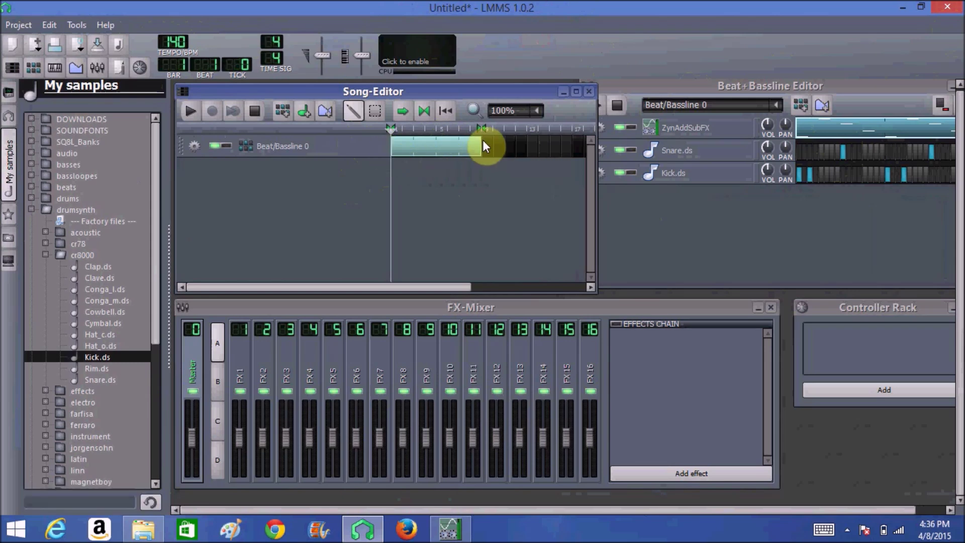
pyautogui.click(190, 110)
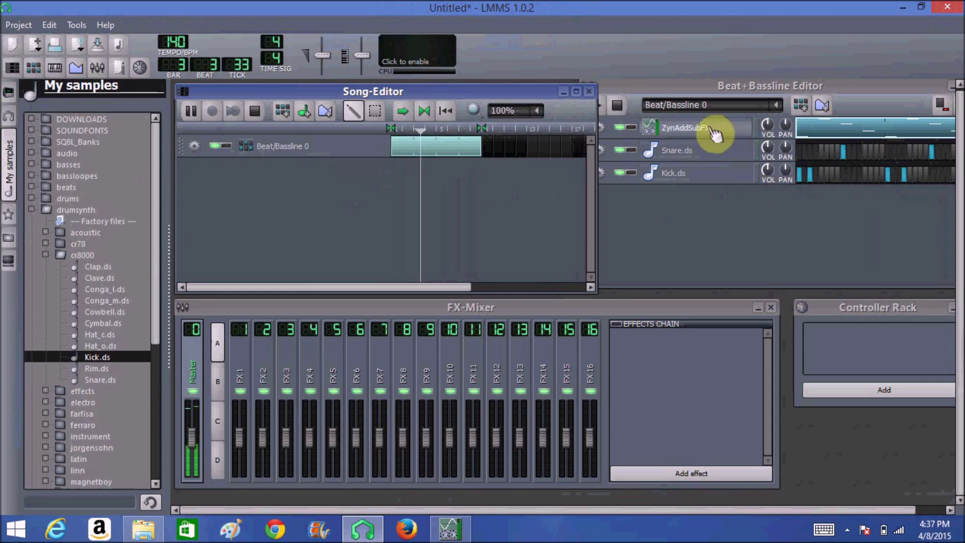
pyautogui.click(254, 111)
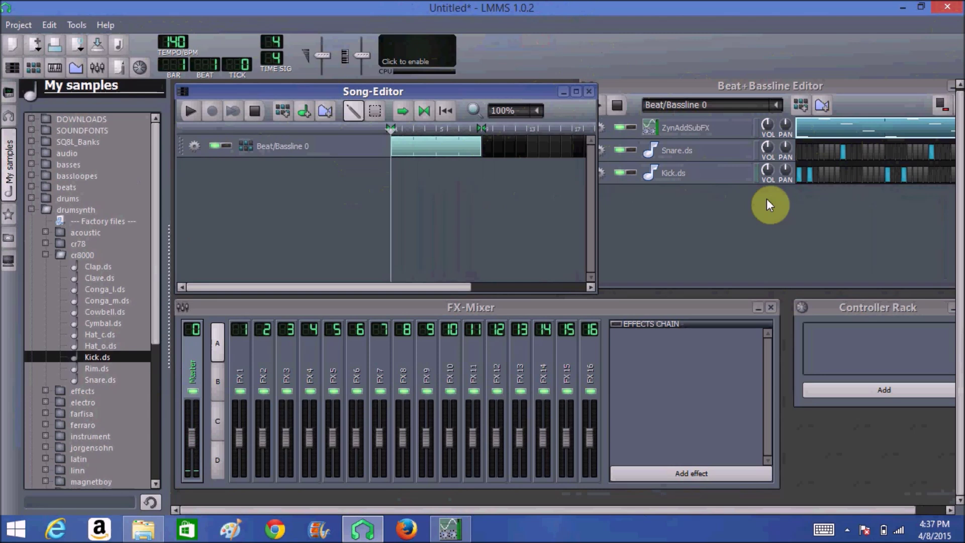